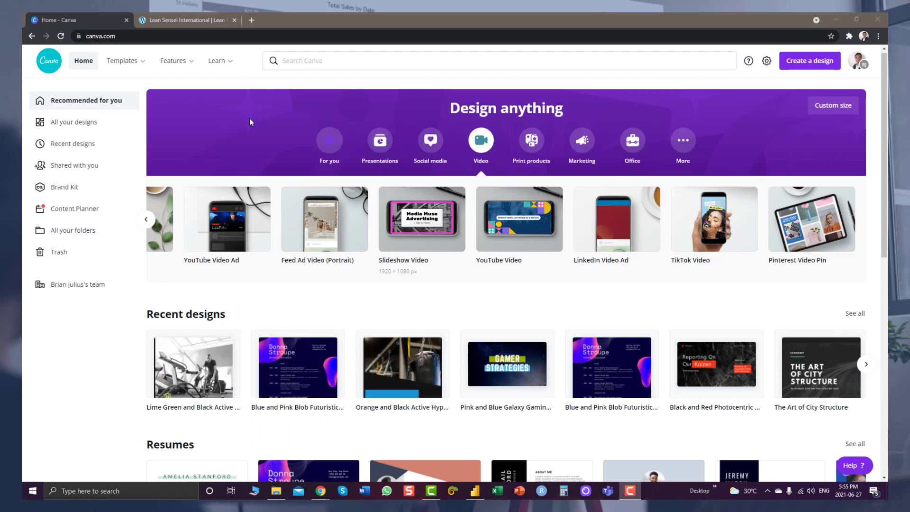
Switch from Canva Home to the Lean Sensei International website in the neighbouring tab
mouse_move(125, 61)
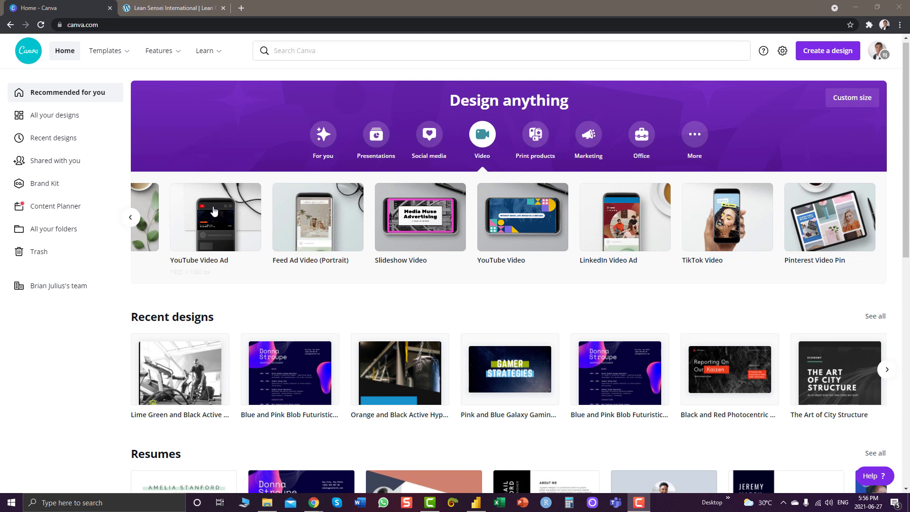
left_click(138, 6)
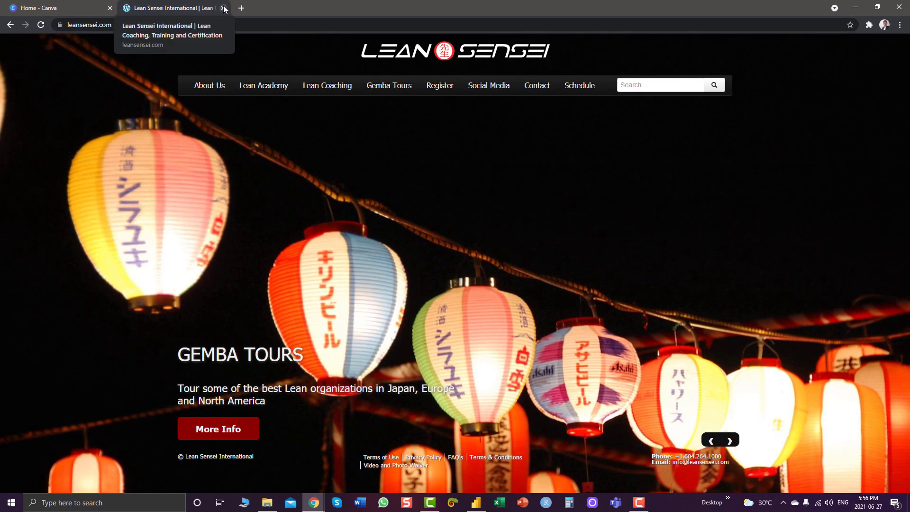
Close the Lean Sensei International tab so only Canva Home stays open
key("ctrl+Tab")
left_click(223, 8)
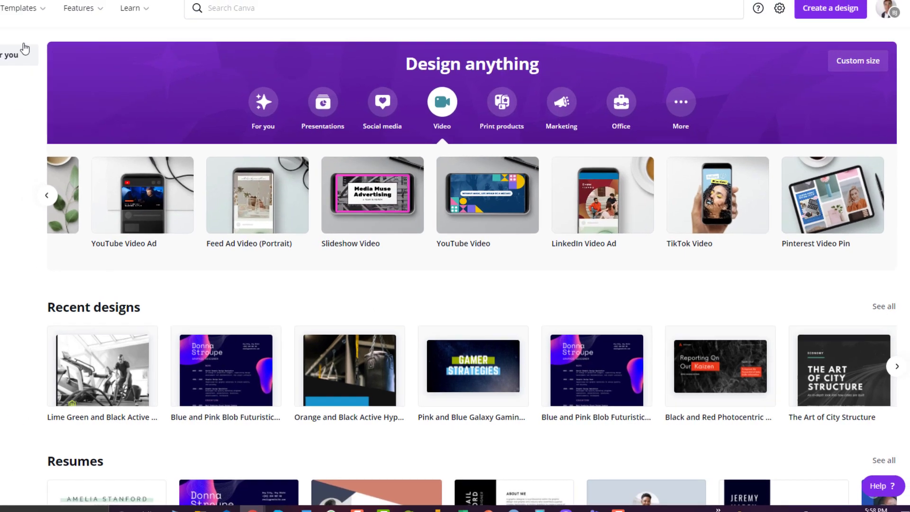
Bring up the Templates menu from Canva's top navigation bar
mouse_move(125, 59)
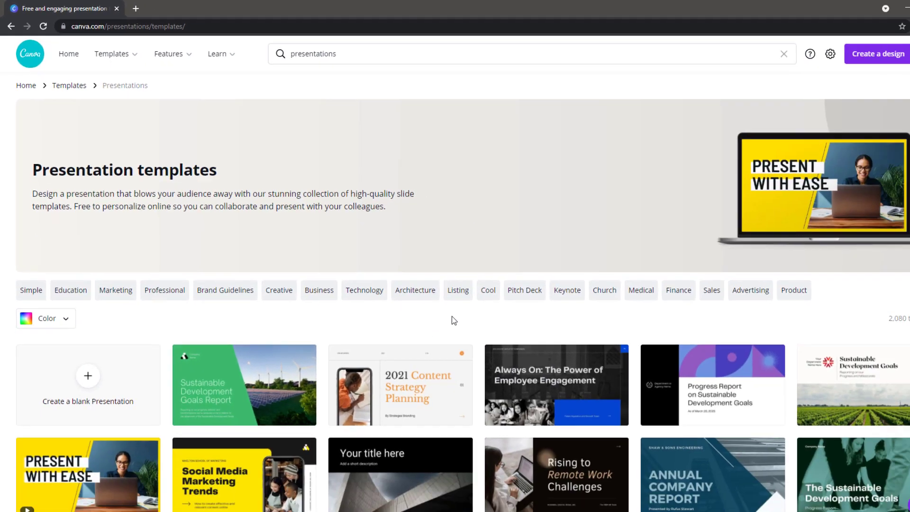
Scroll the presentation templates and bring up options for the Reporting On Our Progress template
scroll(459, 314, "down", 3)
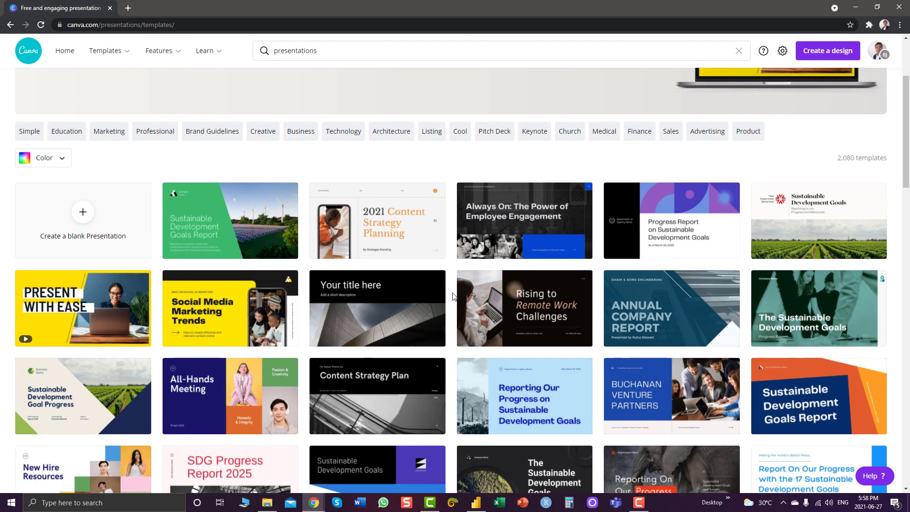
scroll(453, 296, "down", 3)
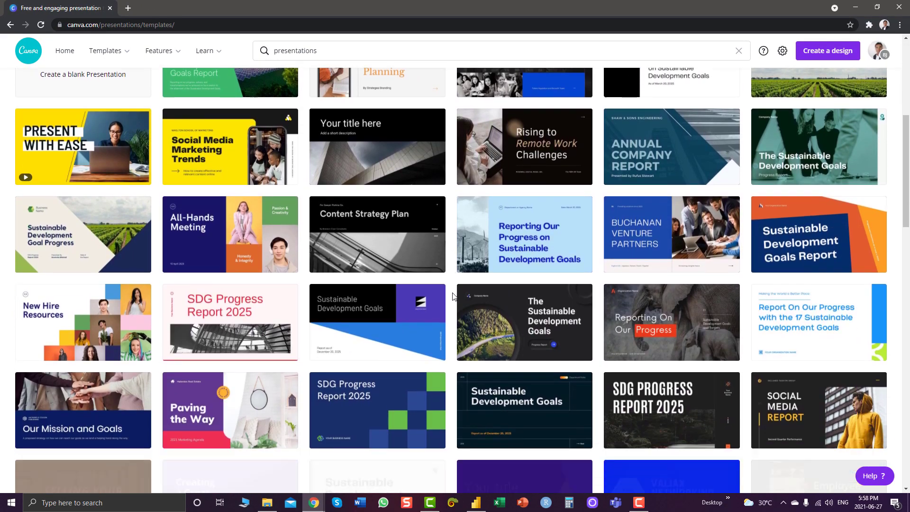
scroll(453, 297, "down", 2)
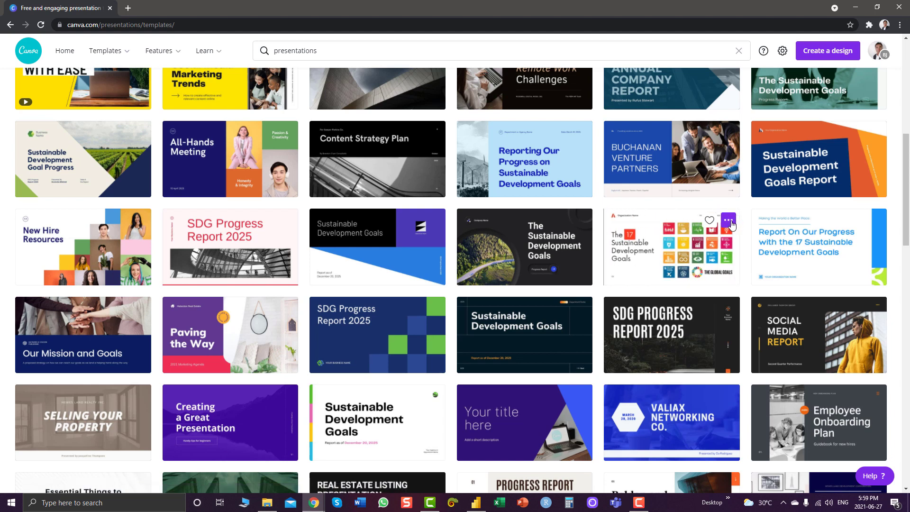
left_click(732, 225)
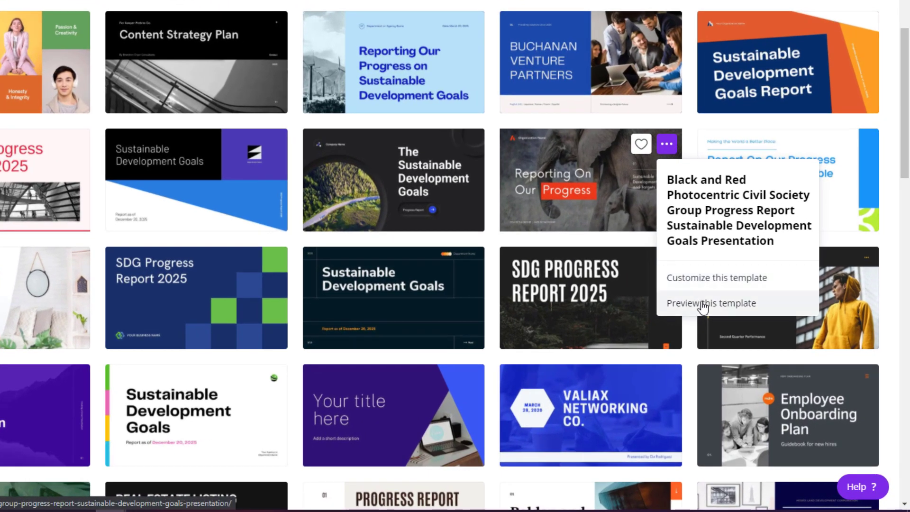
Preview the template, browsing its Report Contents, Authors, Understanding and 17 SDGs slides
left_click(704, 307)
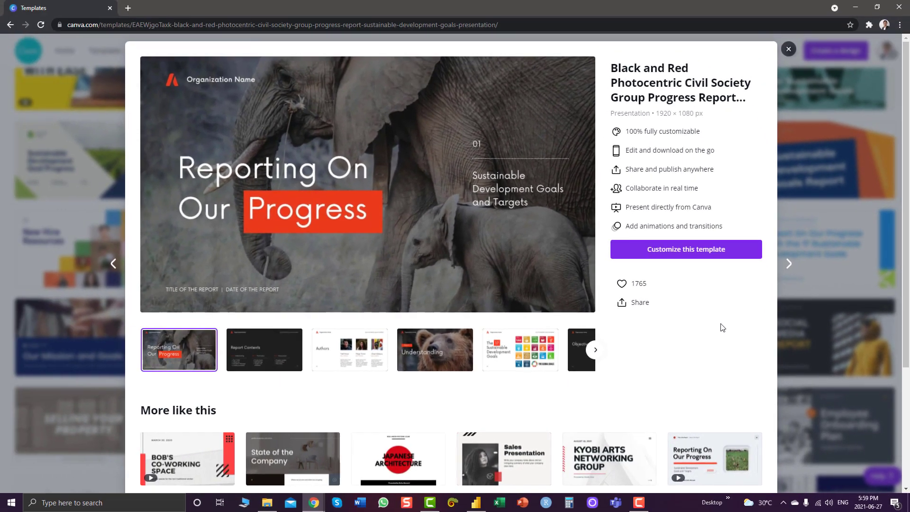
left_click(285, 353)
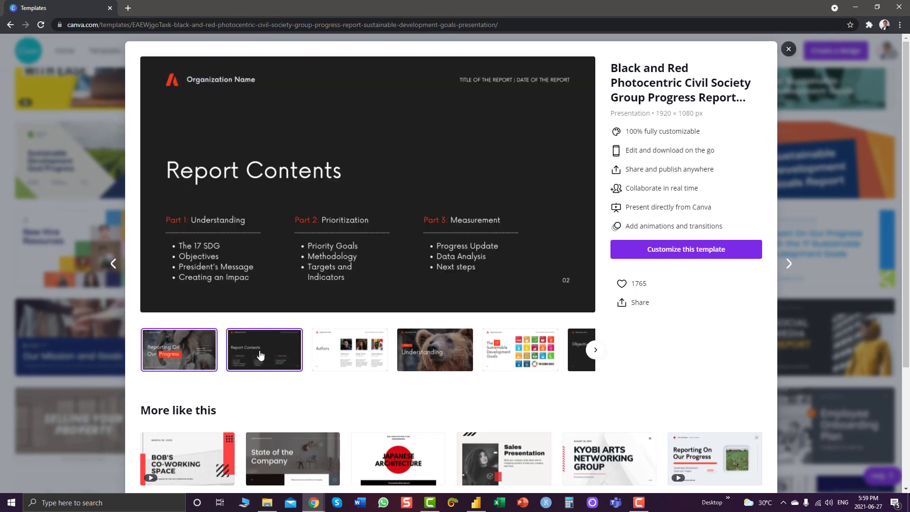
left_click(350, 351)
left_click(435, 351)
left_click(520, 351)
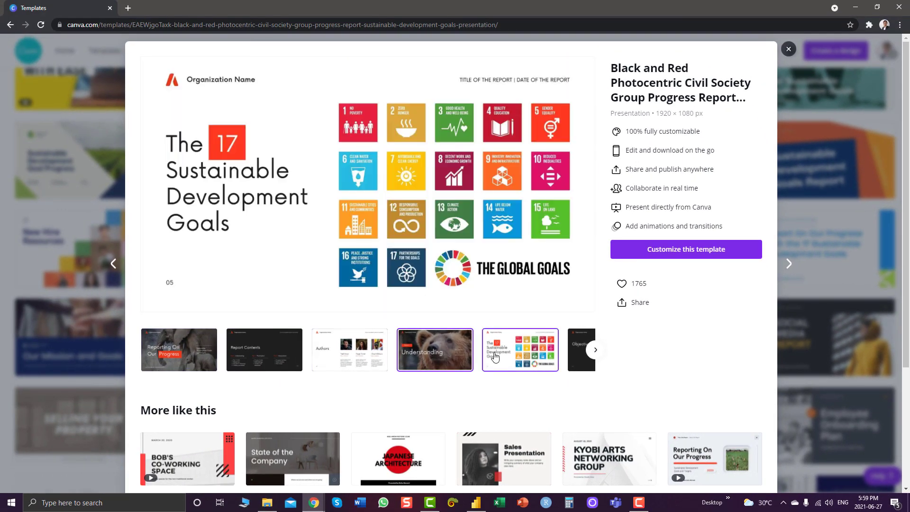
left_click(596, 350)
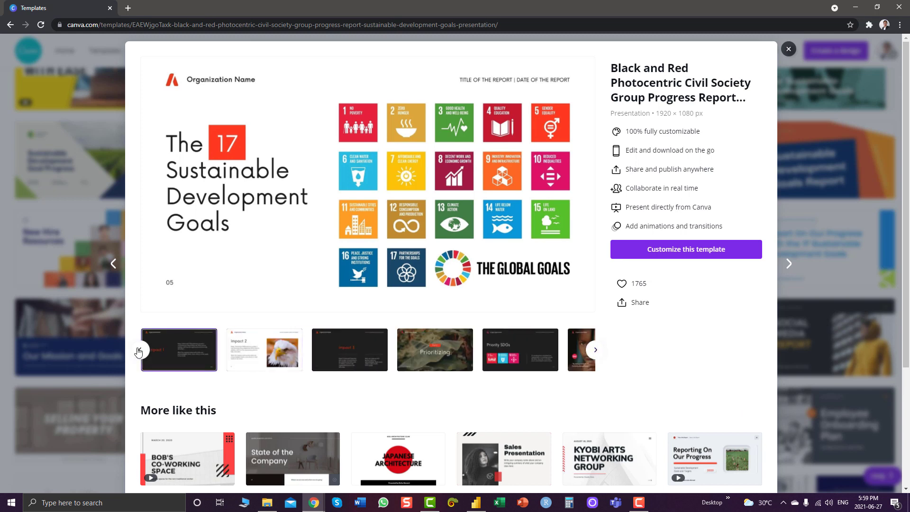
left_click(139, 350)
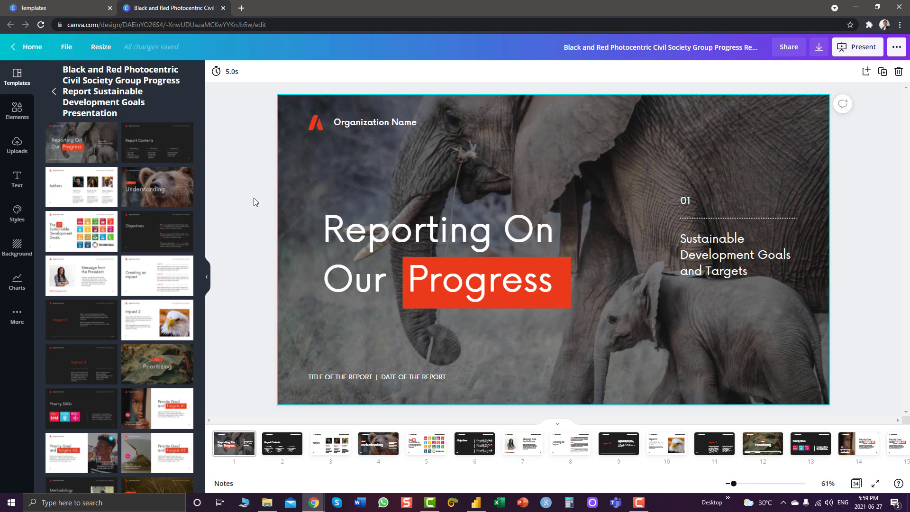
left_click(321, 129)
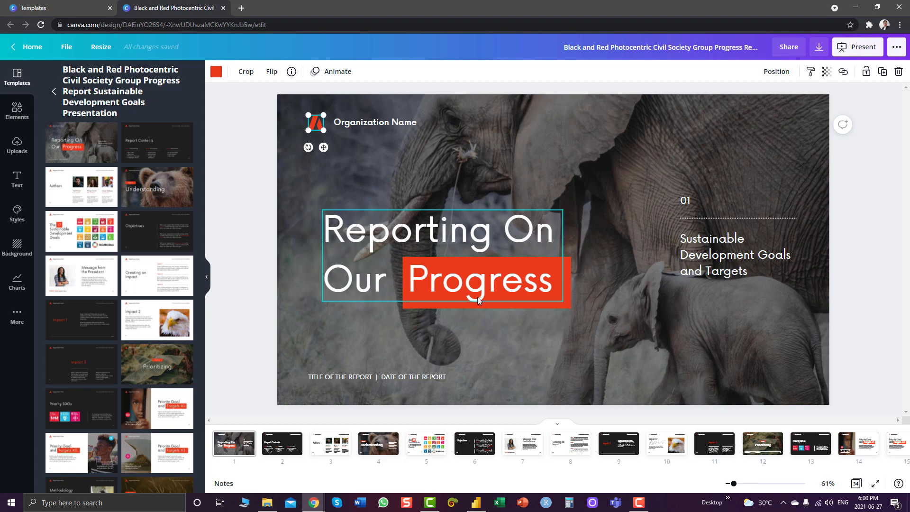
left_click(283, 449)
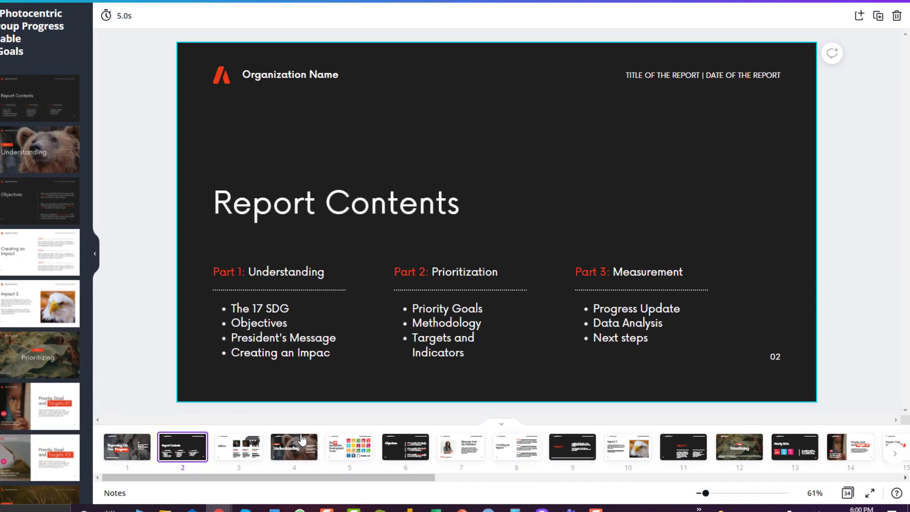
left_click(326, 445)
left_click(379, 444)
left_click(431, 446)
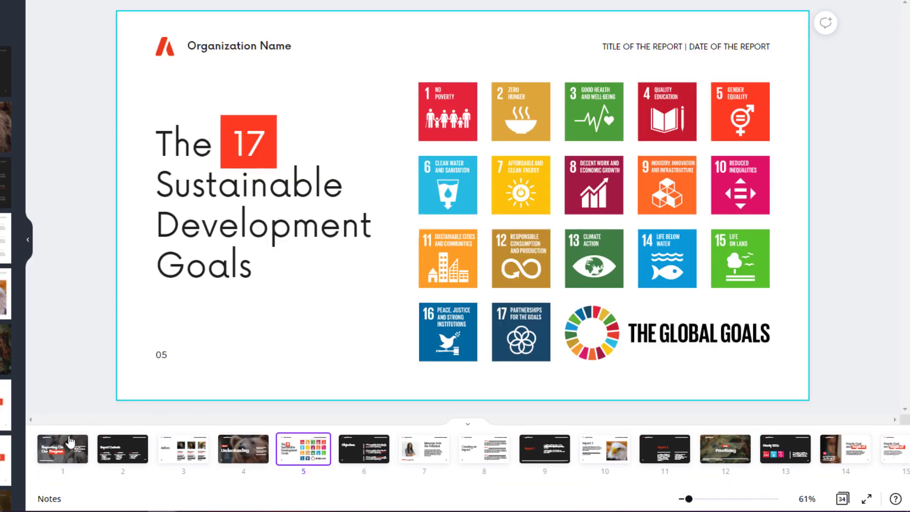
left_click(76, 443)
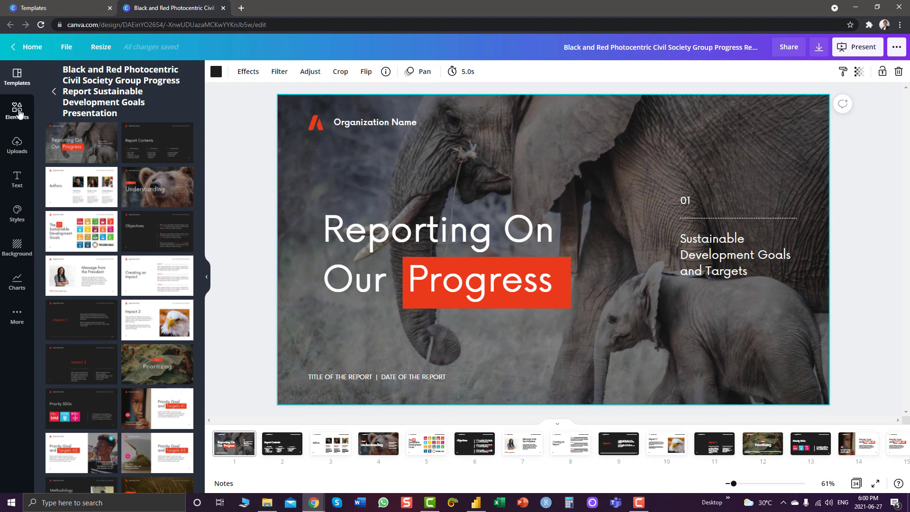
Apply the recently used dark marble background to the title slide in place of the elephant photo
left_click(16, 247)
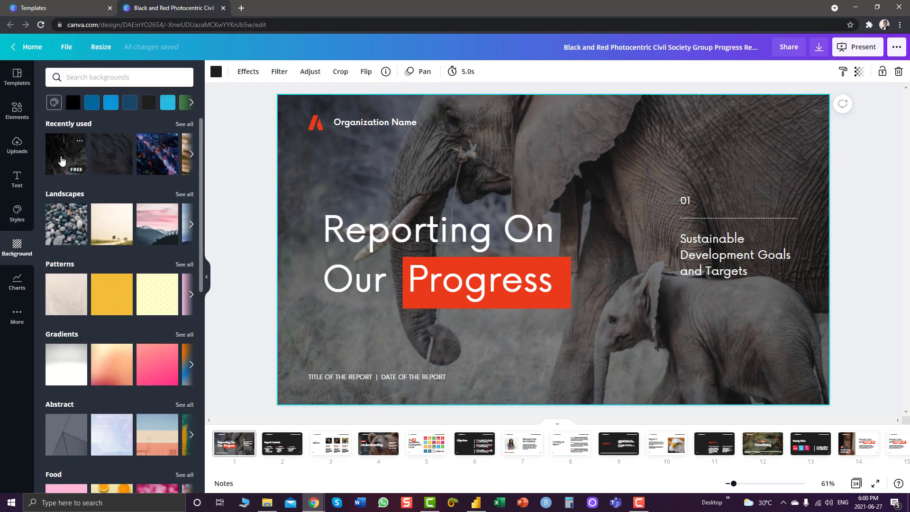
left_click(62, 160)
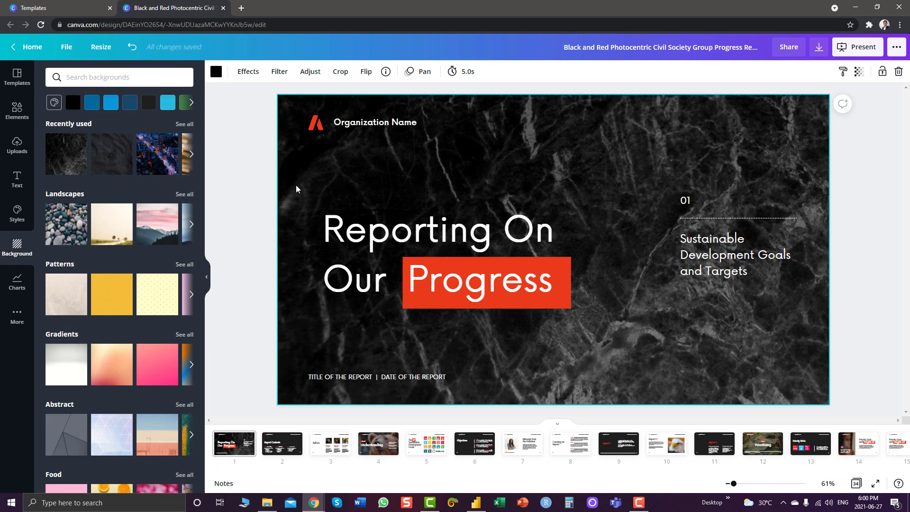
left_click(553, 282)
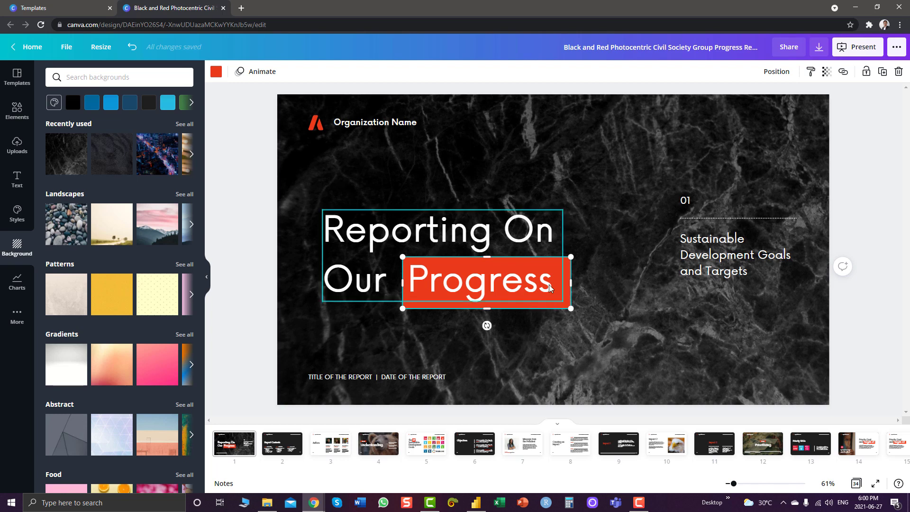
left_click(512, 138)
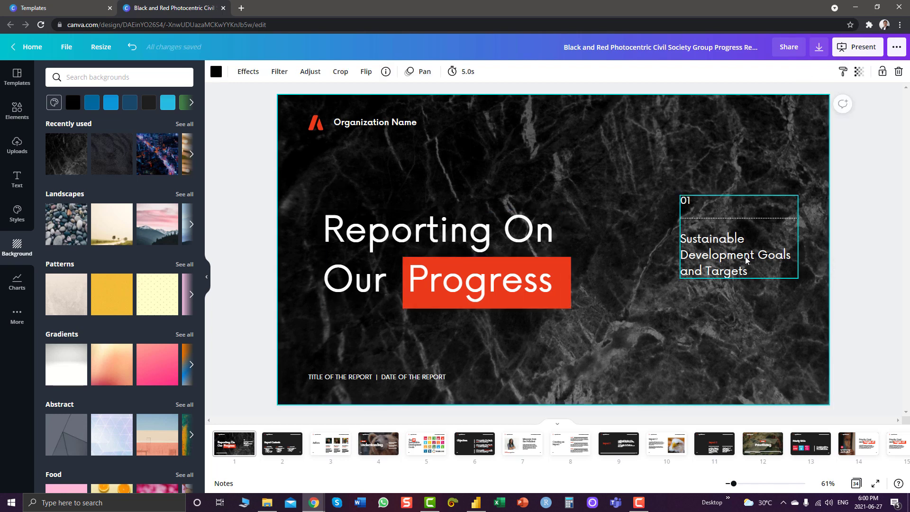
Move the title text up, off the red box
left_click(551, 276)
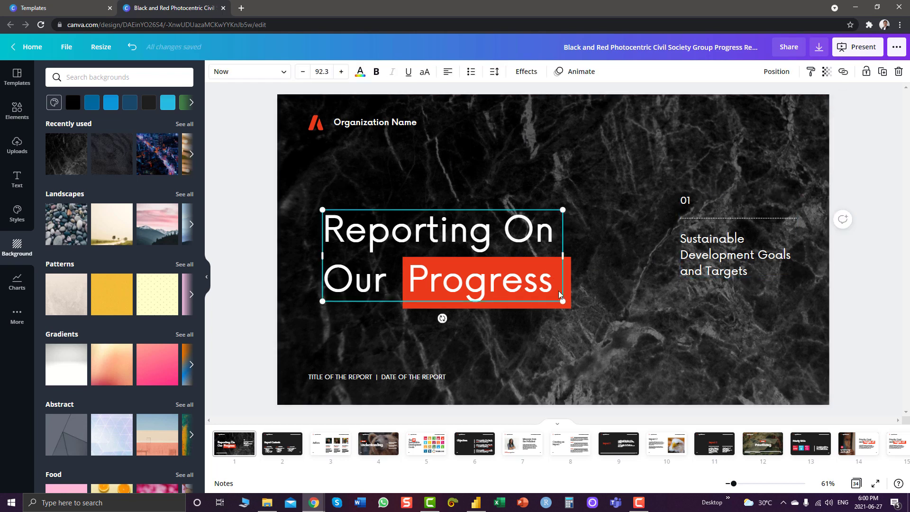
left_click(547, 352)
left_click(570, 307)
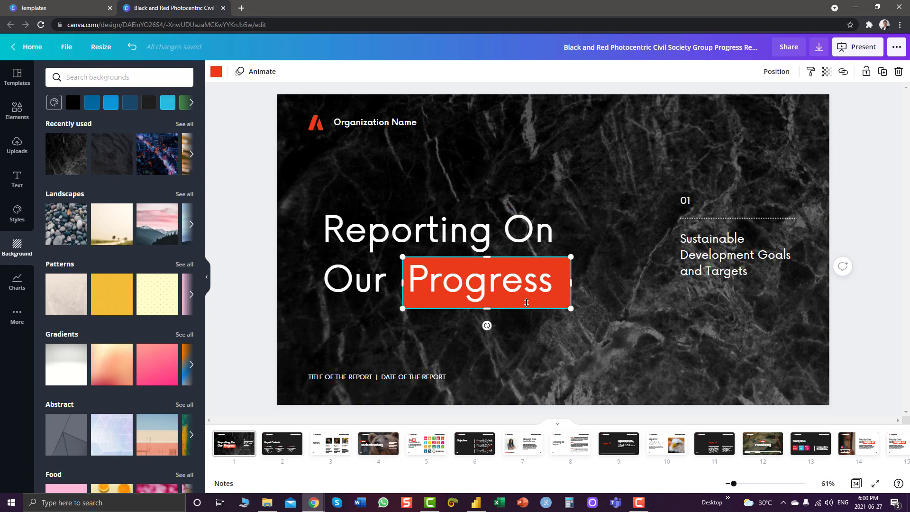
left_click(520, 292)
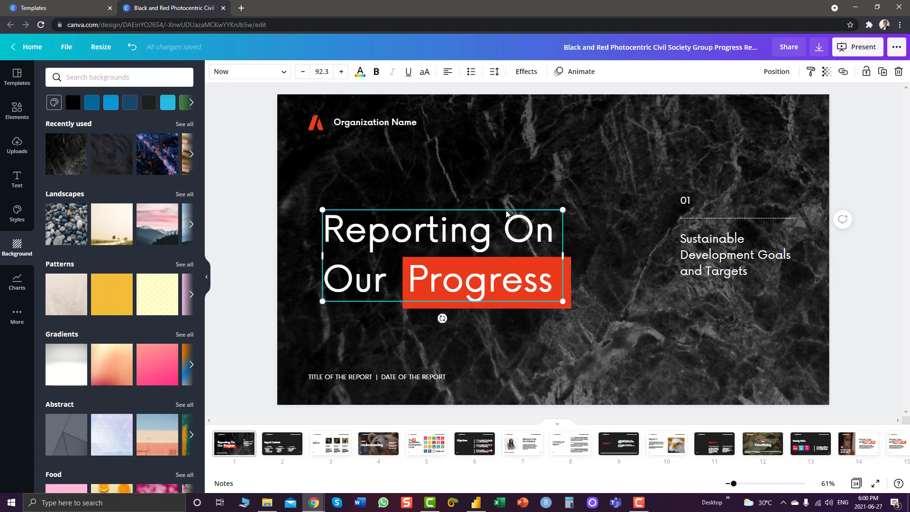
left_click_drag(506, 213, 514, 171)
Change the title's word Progress to Presentation
key("Return")
double_click(463, 232)
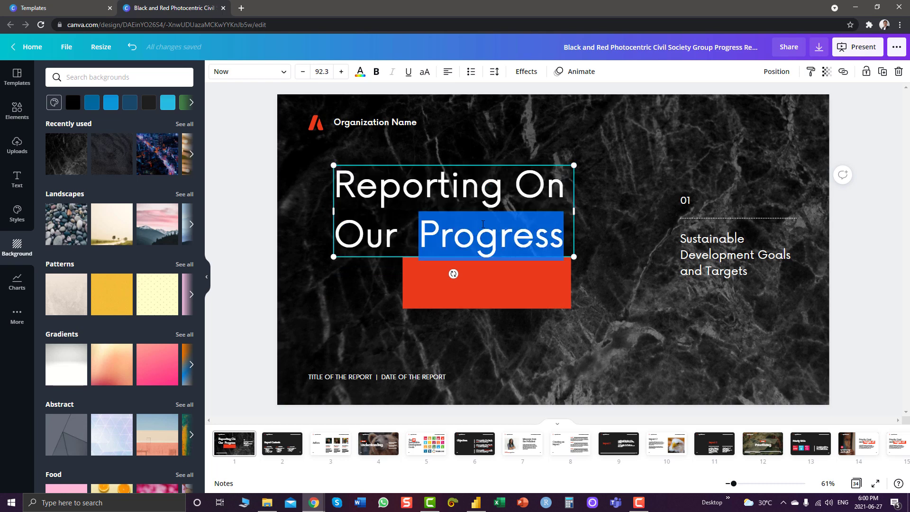
type("Presentay")
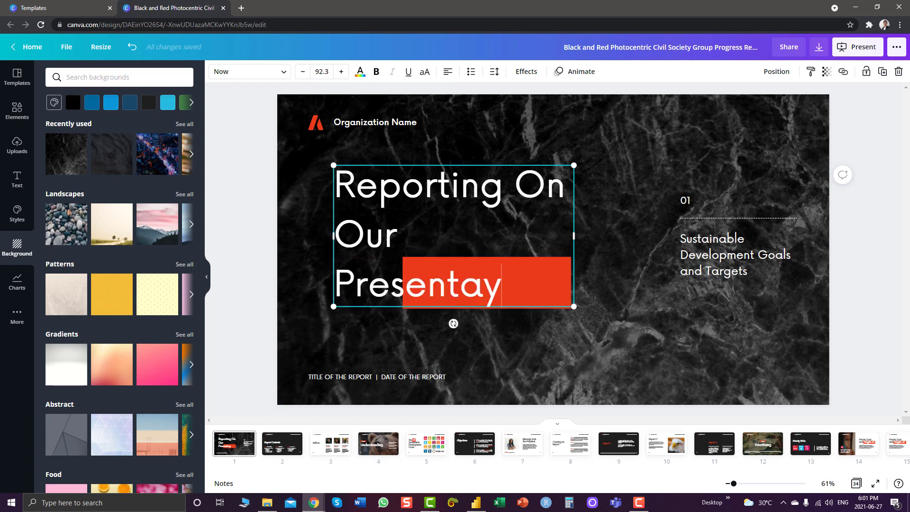
key("BackSpace")
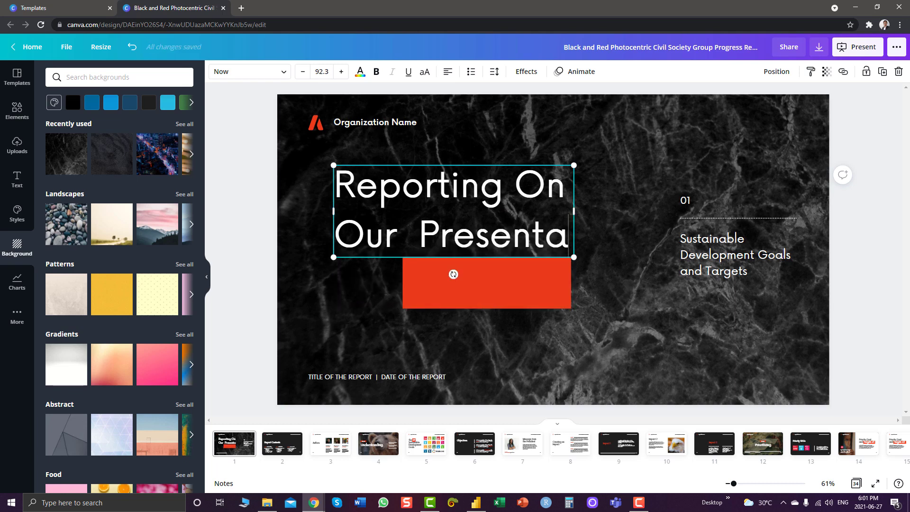
type("tion")
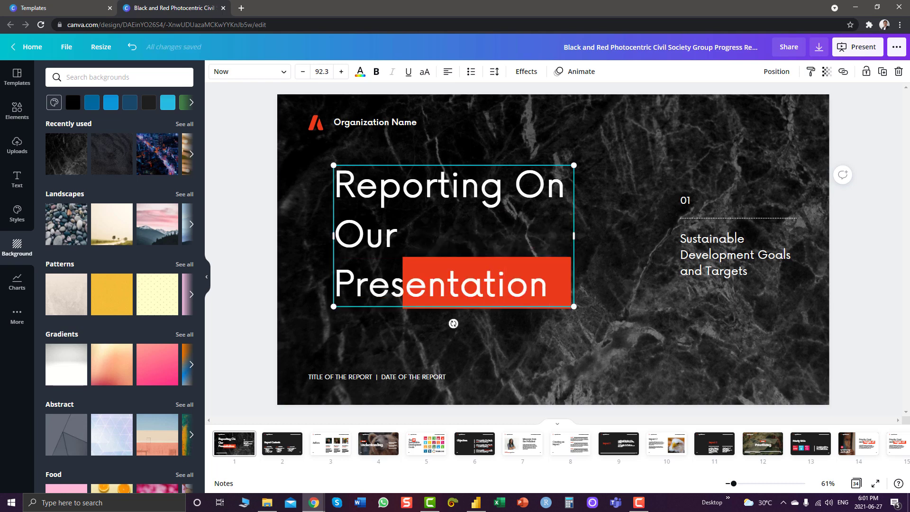
left_click(539, 285)
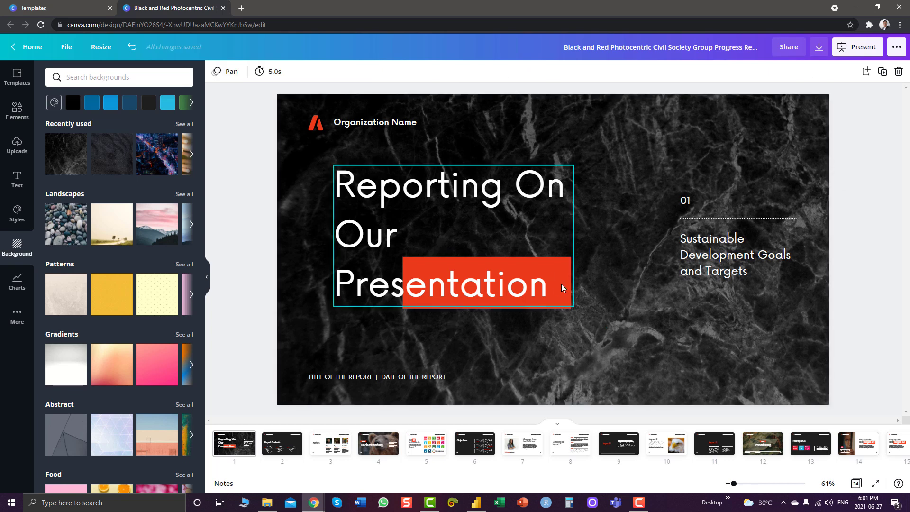
Reposition the title and fit the red box behind Presentation, leaving nothing selected
left_click_drag(564, 286, 542, 296)
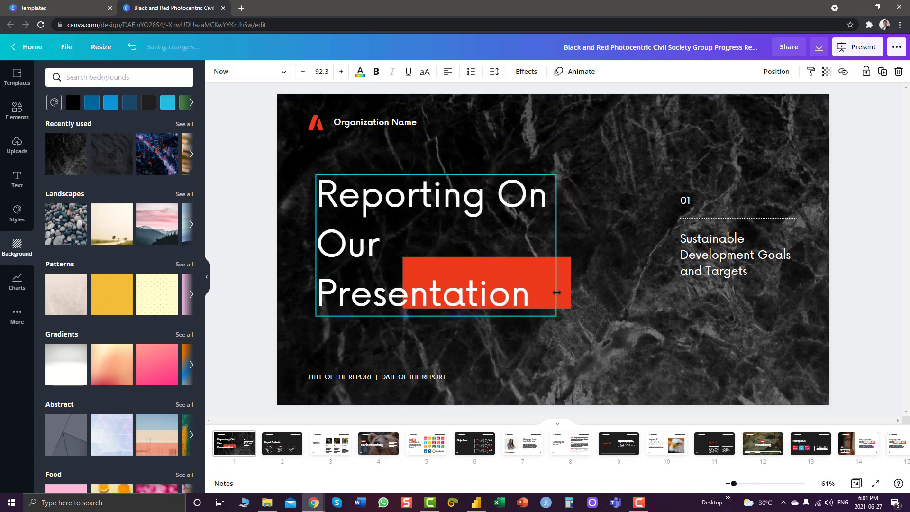
left_click(571, 233)
left_click(564, 272)
left_click_drag(565, 273, 545, 299)
right_click(487, 272)
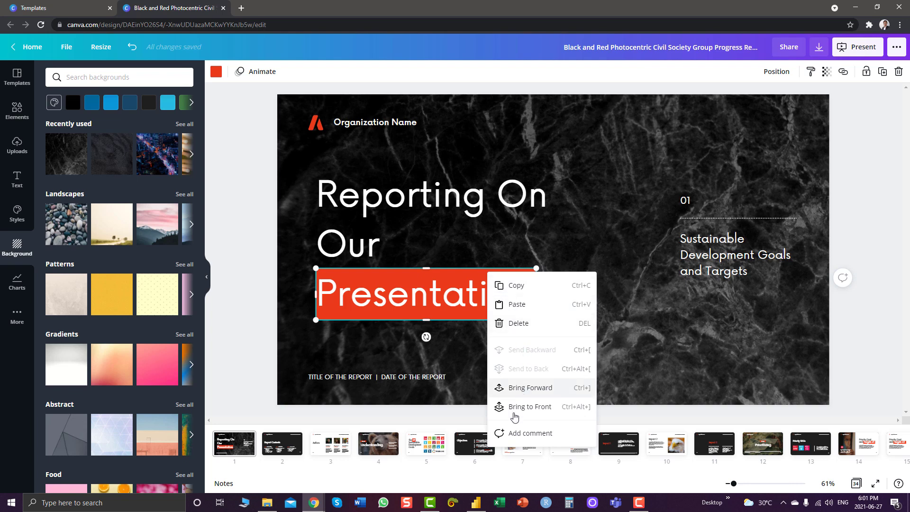
left_click(880, 303)
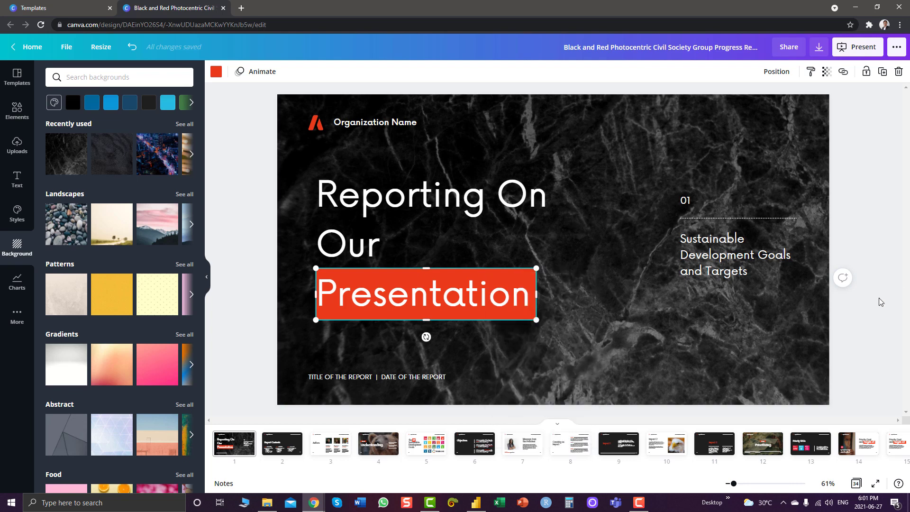
left_click(876, 304)
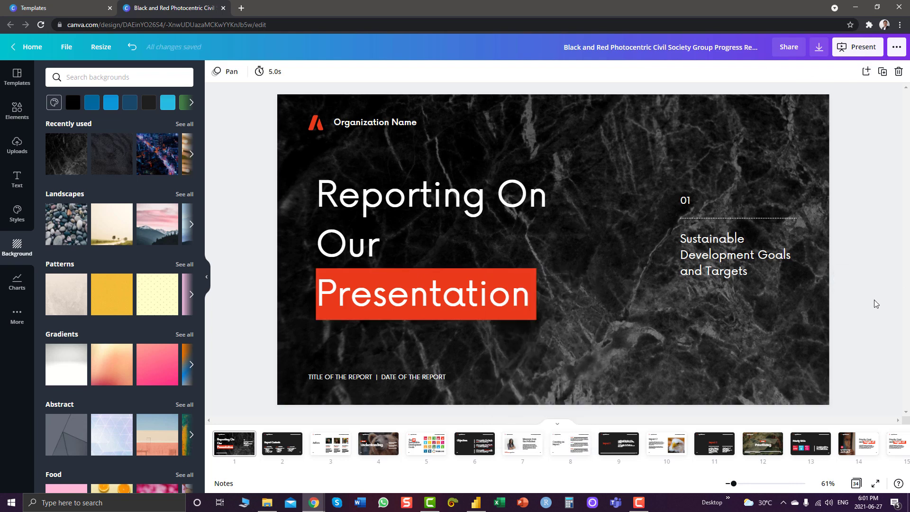
Replace Organization Name with EDNA and the SDG caption with 'To prepare a Presentation in 3 Hours'
double_click(422, 123)
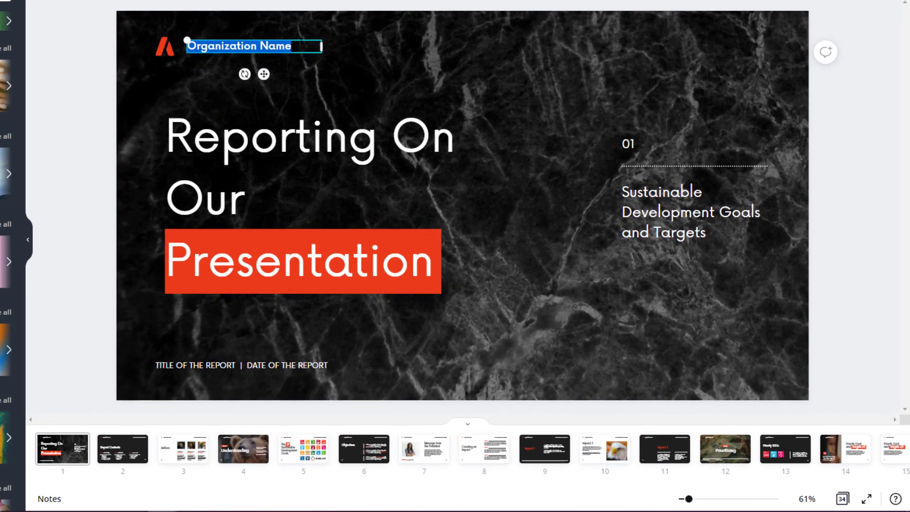
type("EDNA")
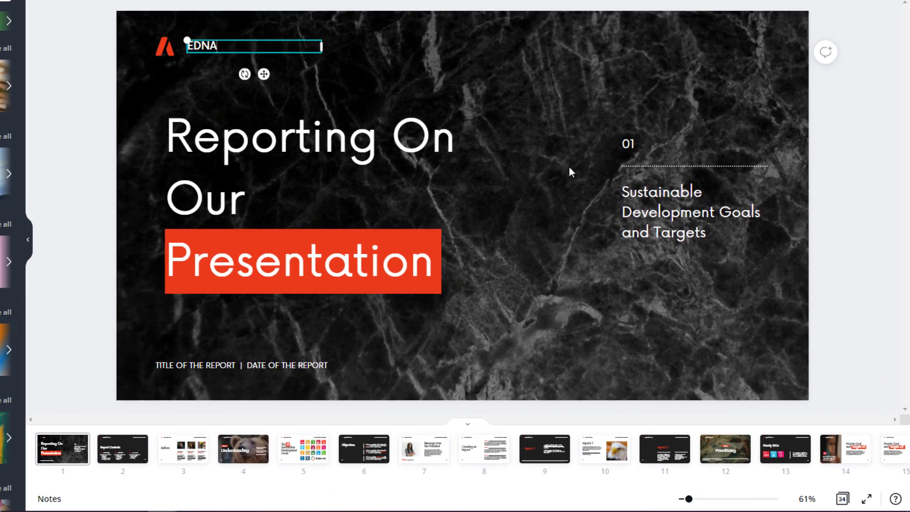
left_click(632, 148)
left_click(712, 233)
left_click(712, 233)
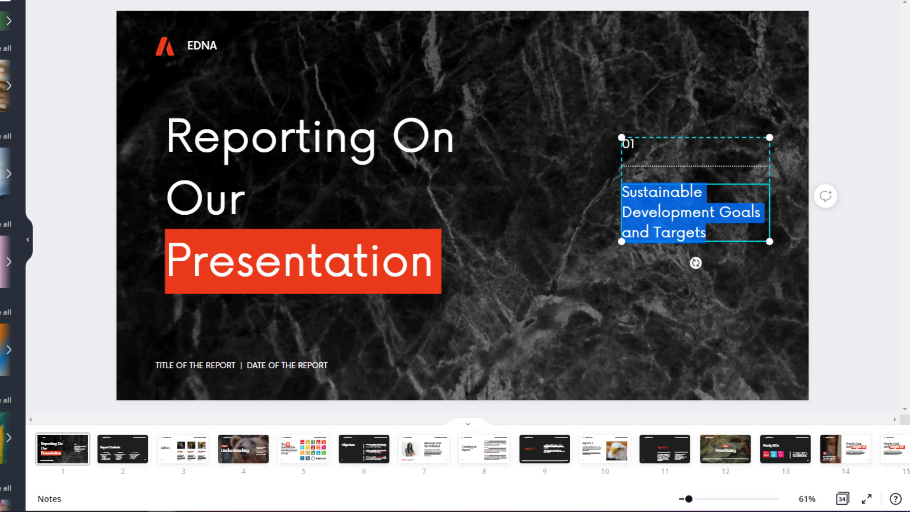
type("T")
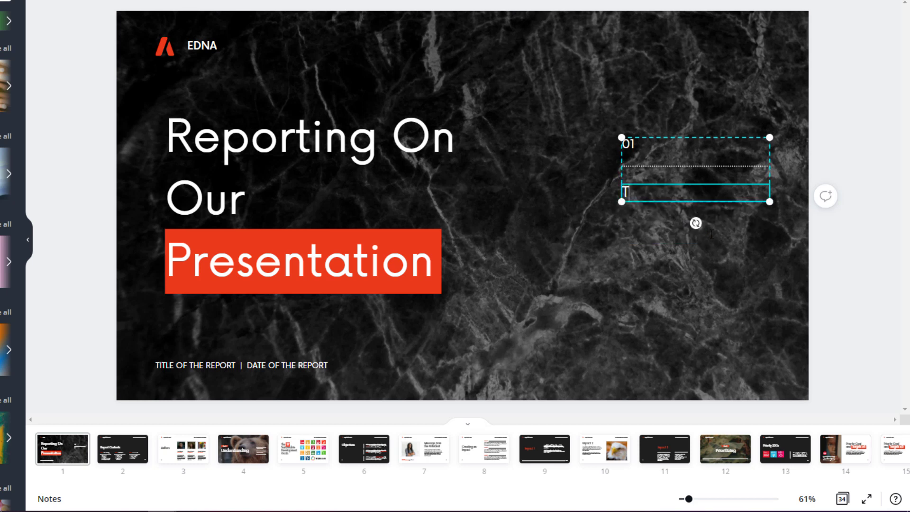
type("o de")
key("BackSpace")
key("BackSpace")
type("prepare a")
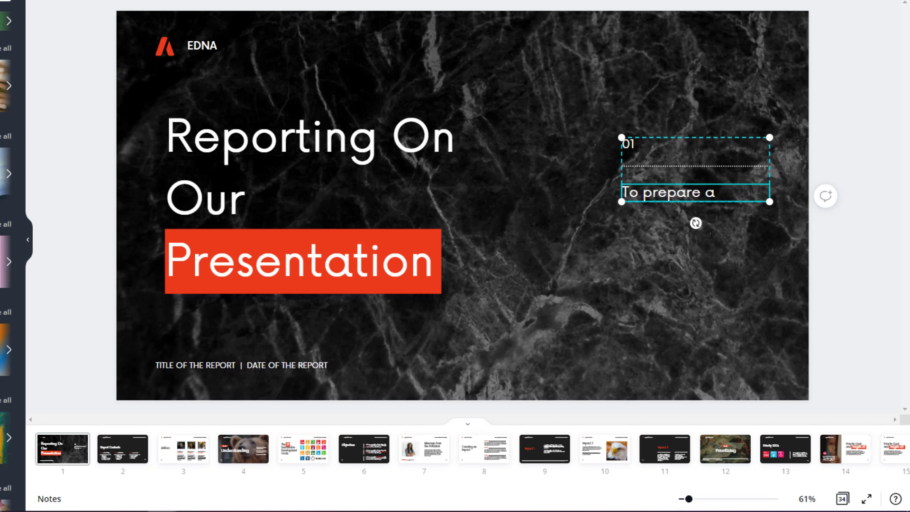
type(" Presentatiop")
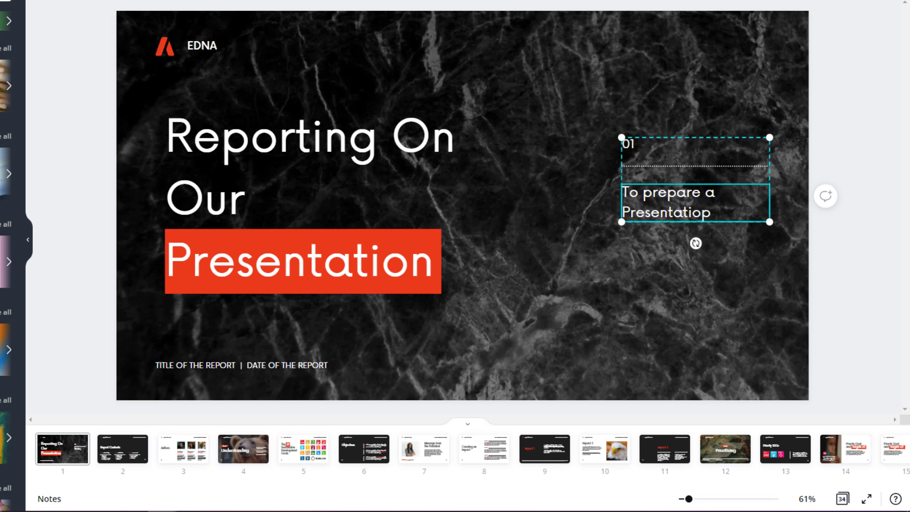
key("BackSpace")
type("n in 3 Hoyu")
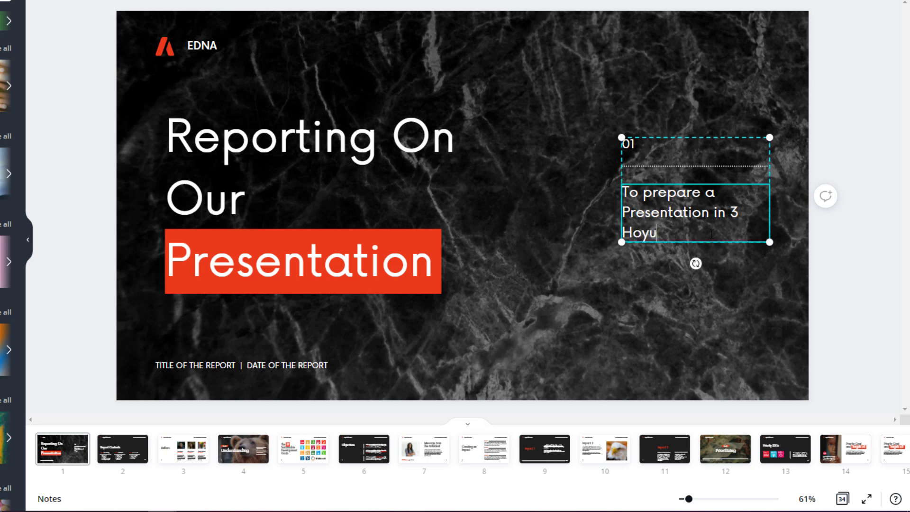
key("BackSpace")
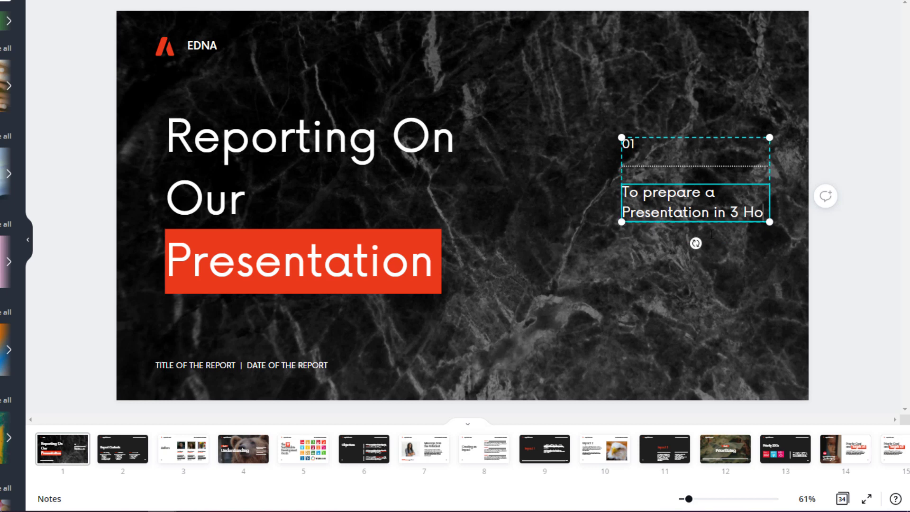
type("urs")
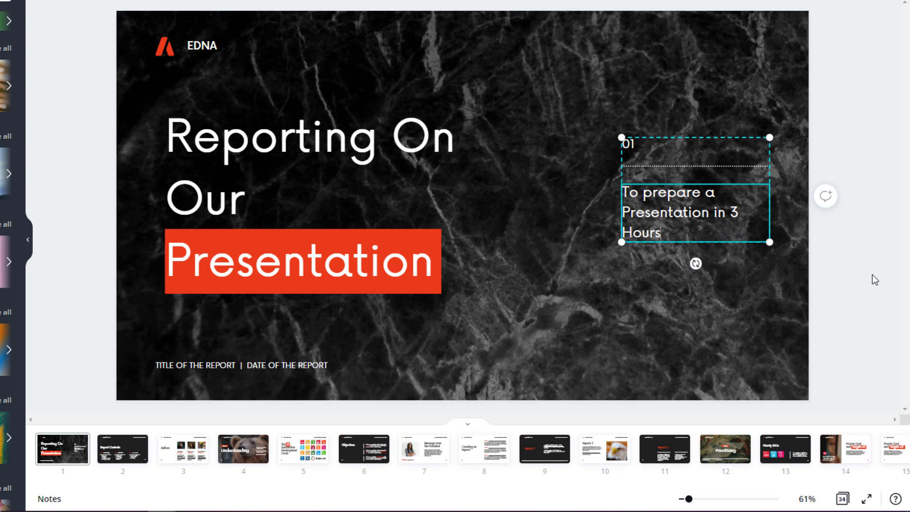
Duplicate the red block behind the title's Presentation
left_click(873, 276)
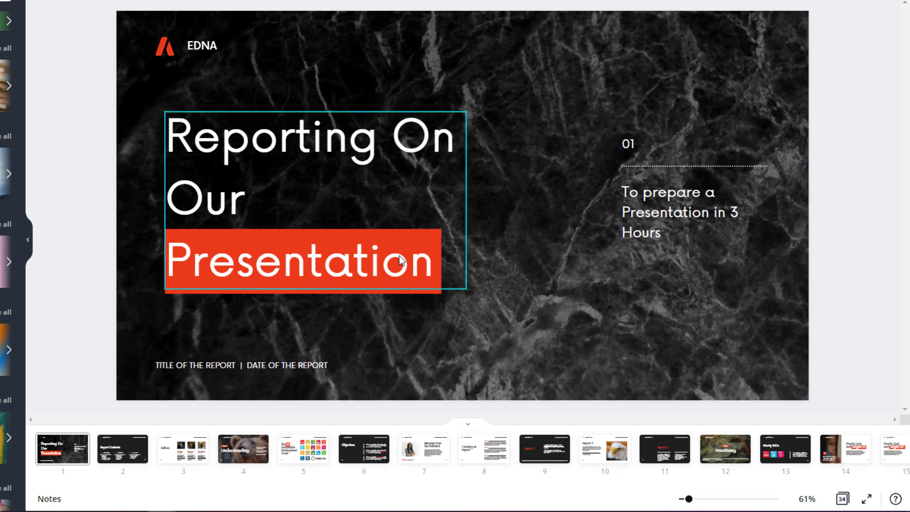
left_click(431, 298)
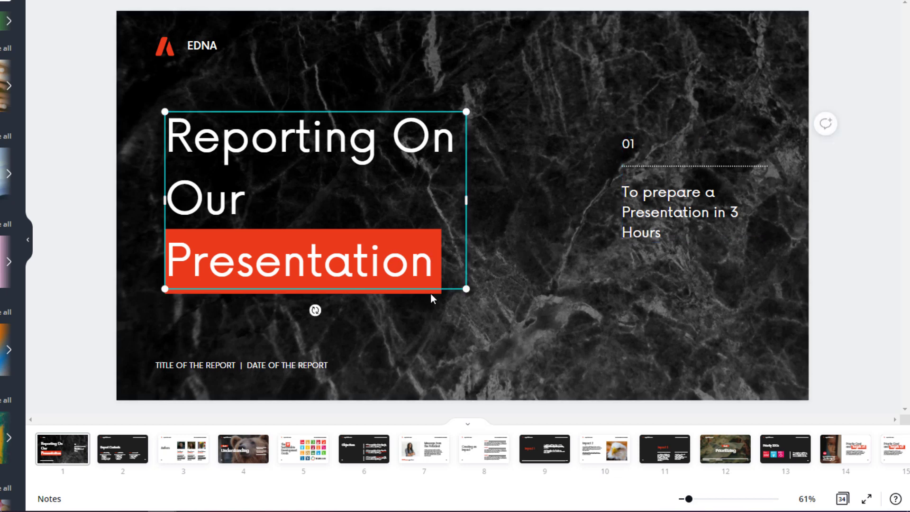
left_click_drag(294, 287, 595, 270)
left_click(302, 283)
key("ctrl+d")
left_click(364, 199)
left_click_drag(364, 198, 350, 218)
Shape the copy into a thin bar sent behind the caption's 'Presentation in 3' line
left_click_drag(742, 293, 704, 203)
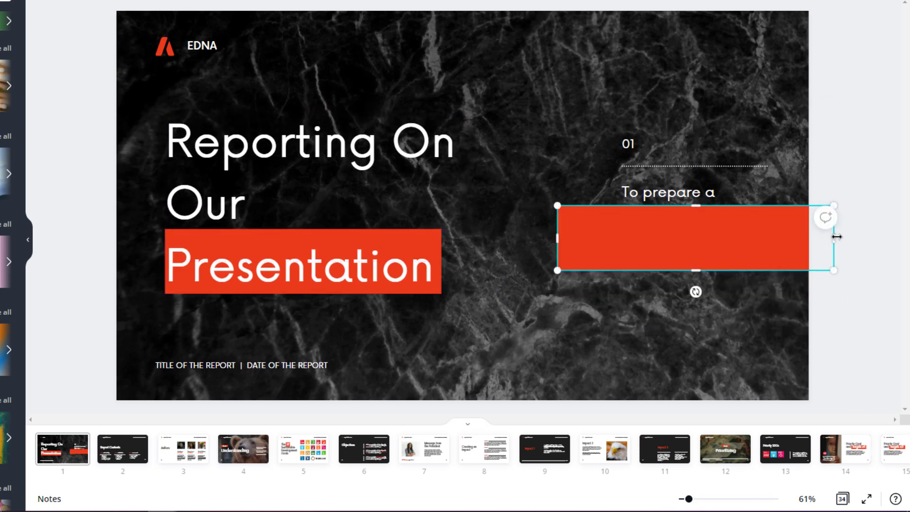
left_click_drag(833, 237, 632, 242)
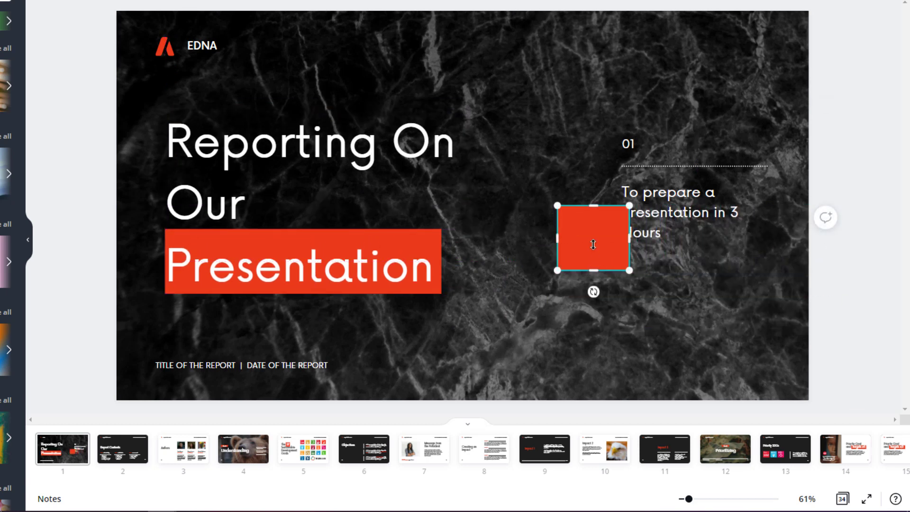
left_click_drag(594, 271, 721, 219)
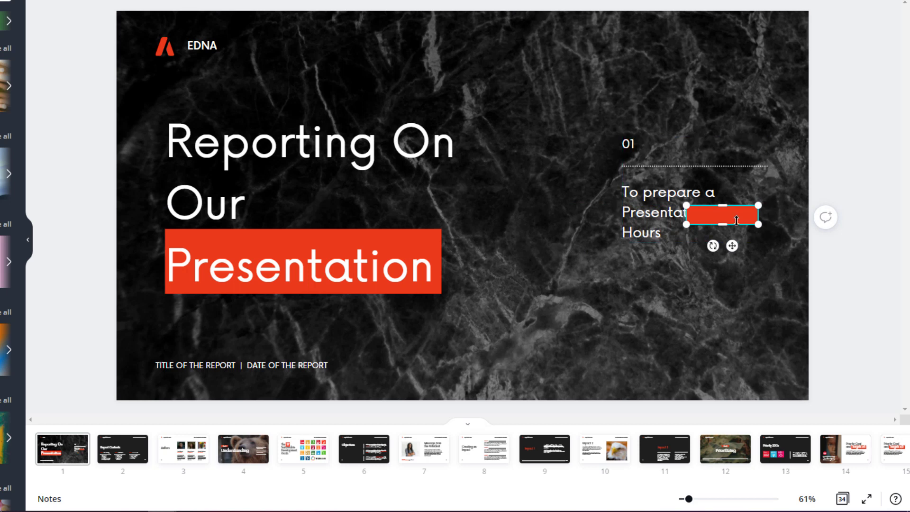
left_click_drag(717, 210, 648, 209)
left_click_drag(712, 212, 745, 211)
right_click(658, 209)
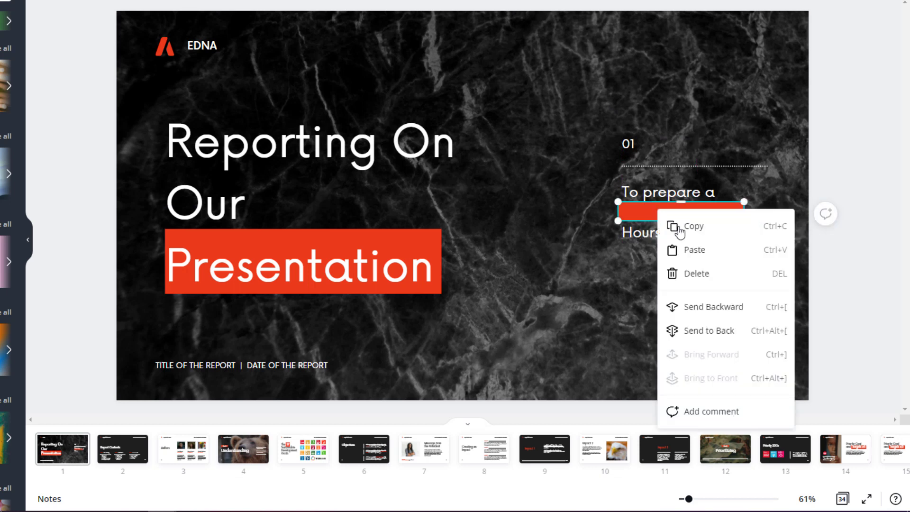
left_click(722, 305)
left_click(860, 282)
Enlarge the caption slightly and place a narrowed red bar behind the word Hours
left_click(761, 196)
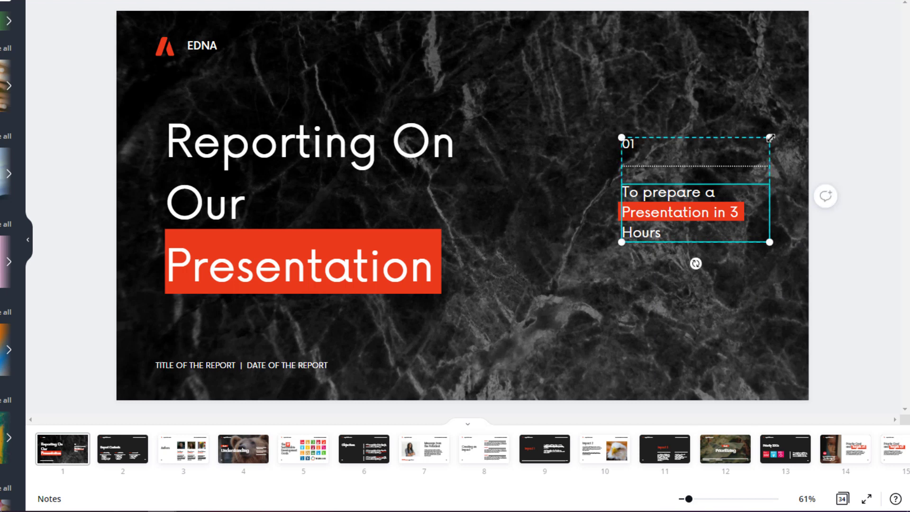
left_click_drag(772, 140, 778, 141)
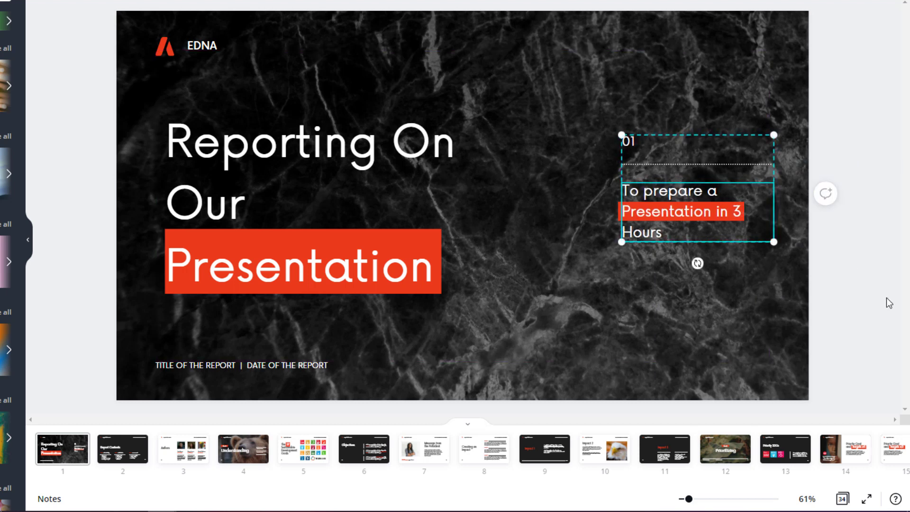
left_click(887, 298)
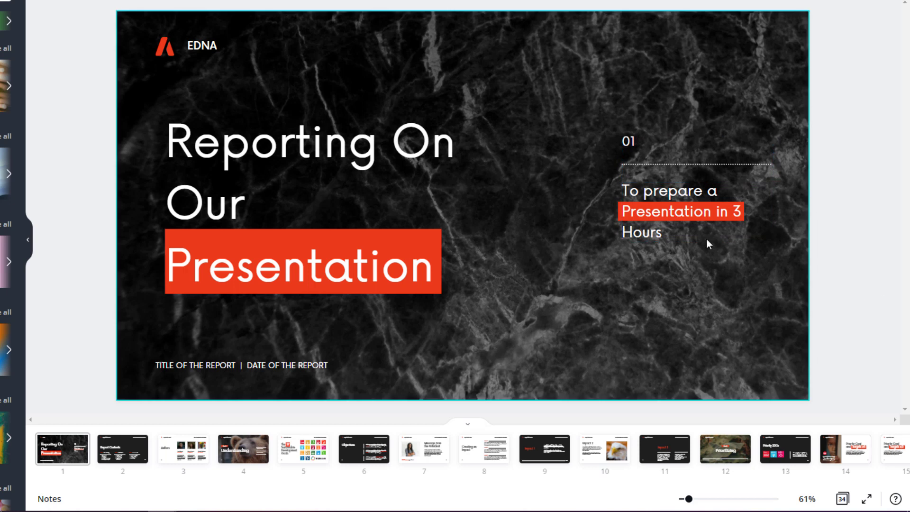
left_click(617, 213)
left_click_drag(619, 203, 669, 236)
left_click(730, 232)
left_click_drag(744, 231, 681, 231)
right_click(662, 231)
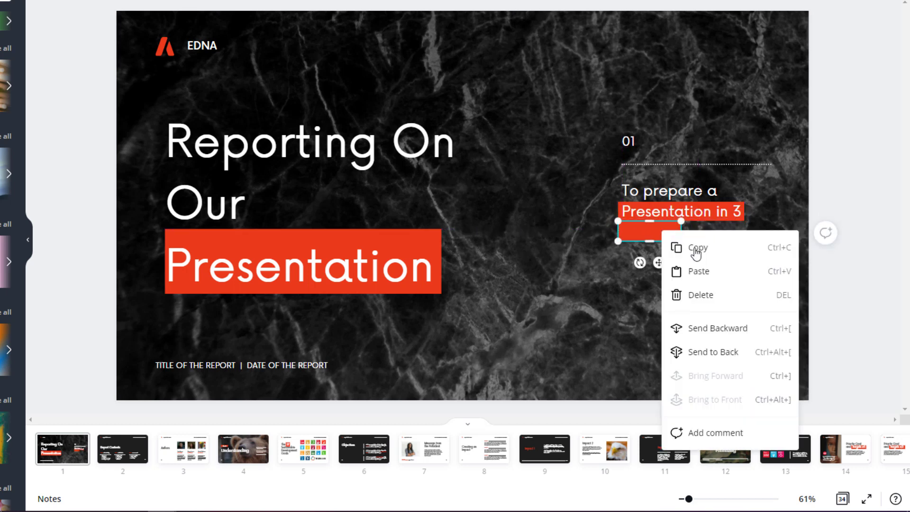
left_click(676, 326)
left_click(690, 235)
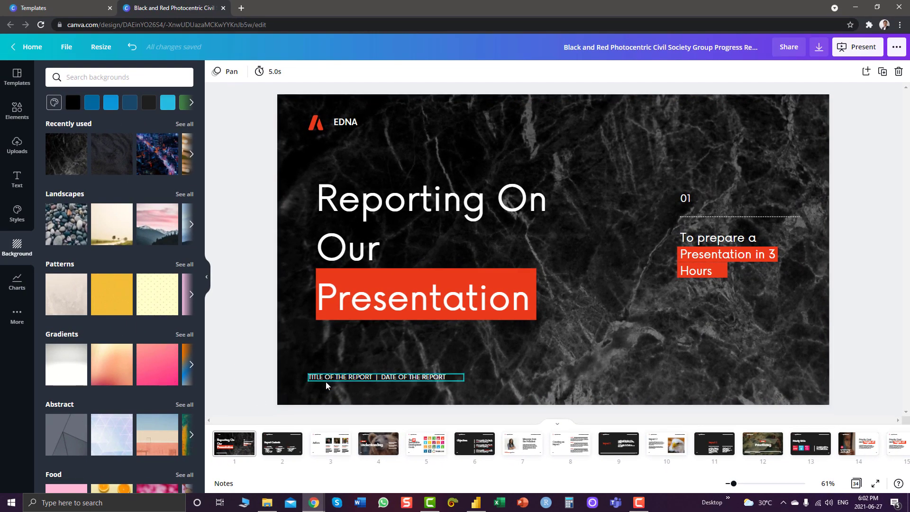
Delete the report title and date line, then replace the first author's photo and name on the Authors slide
left_click(412, 382)
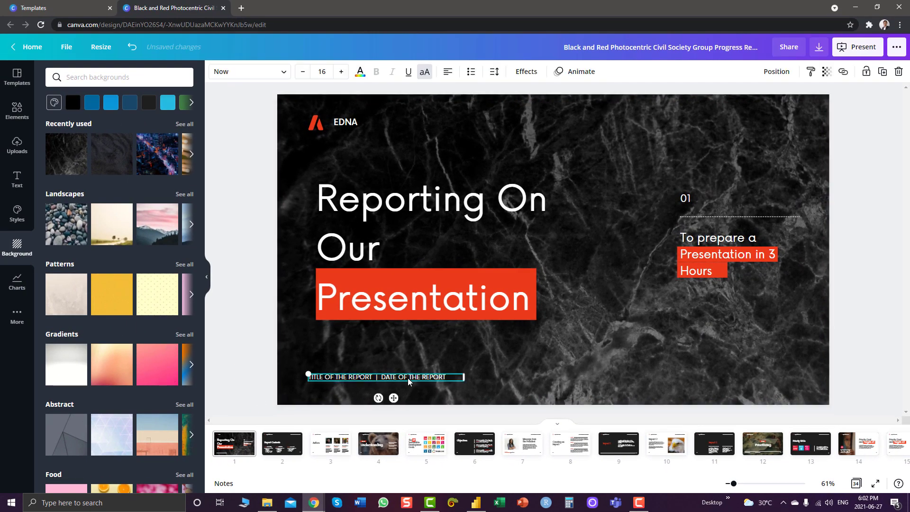
key("Delete")
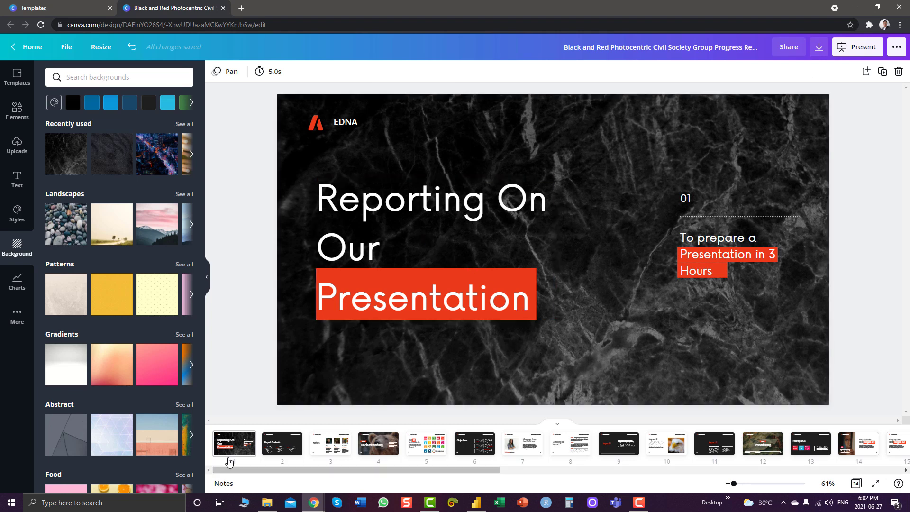
left_click(324, 443)
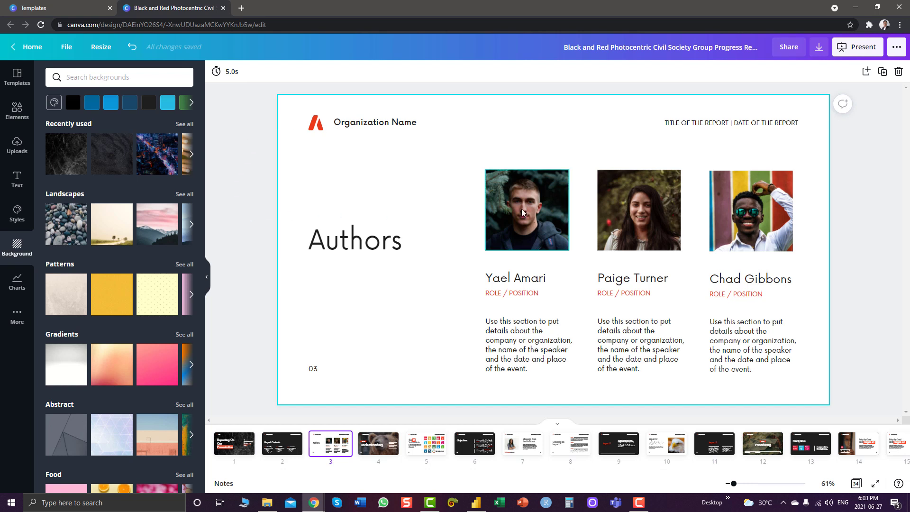
left_click(537, 237)
key("Delete")
left_click(522, 278)
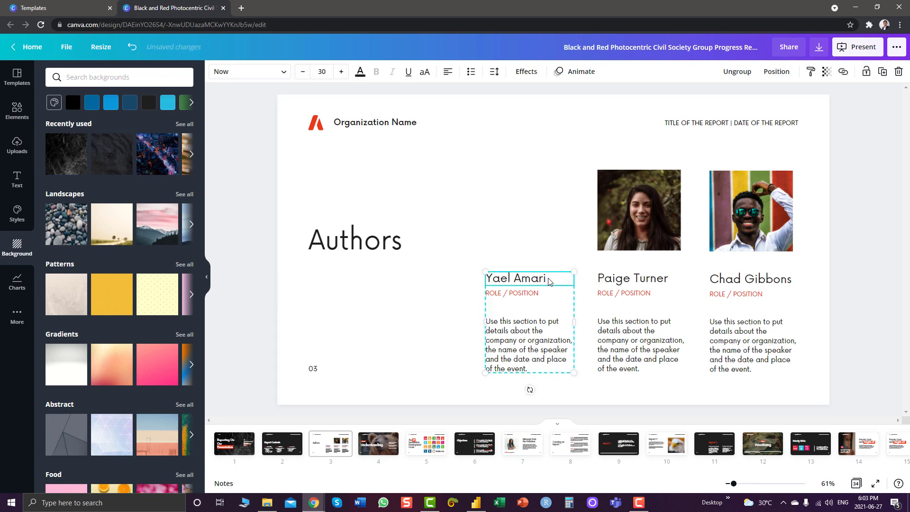
double_click(550, 278)
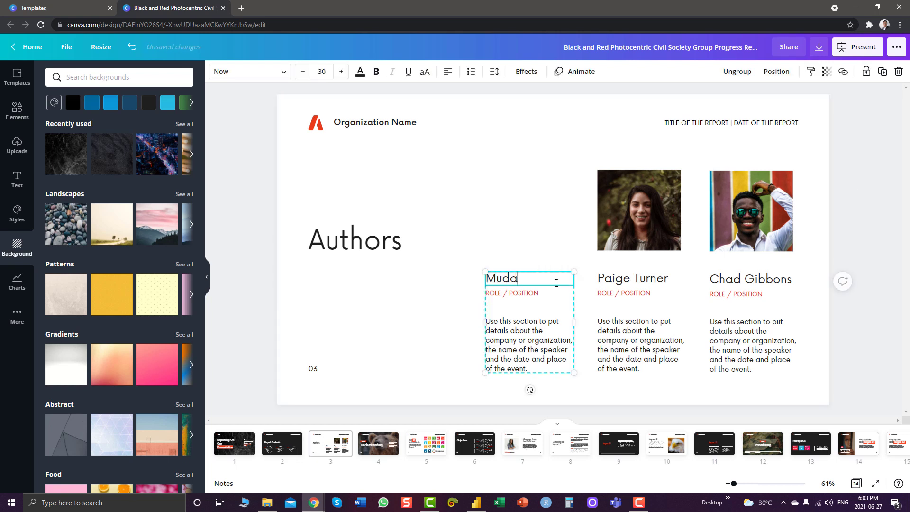
left_click(370, 269)
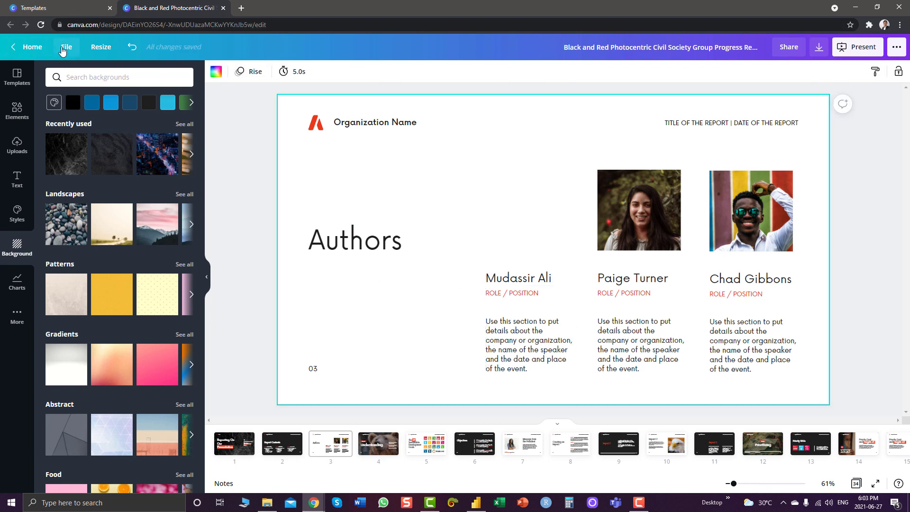
Upload the headshot photo from the Desktop into Canva's Uploads
left_click(17, 147)
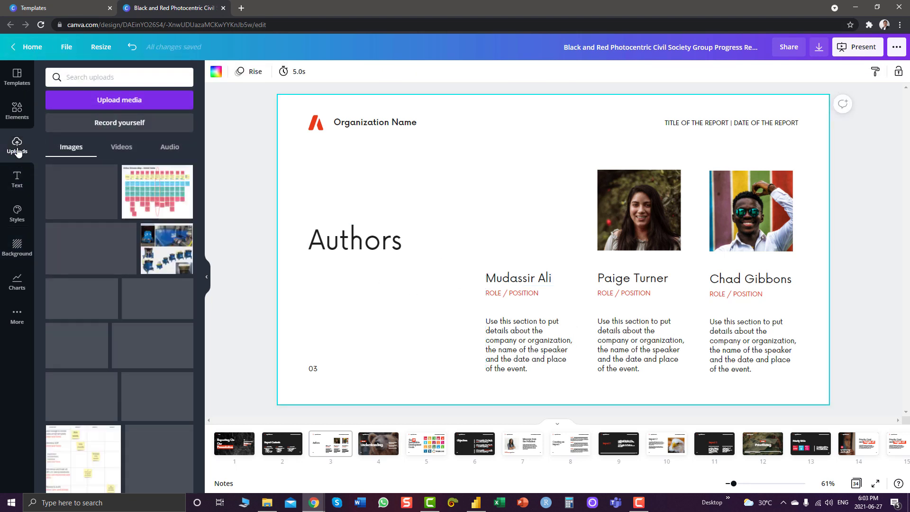
left_click(102, 100)
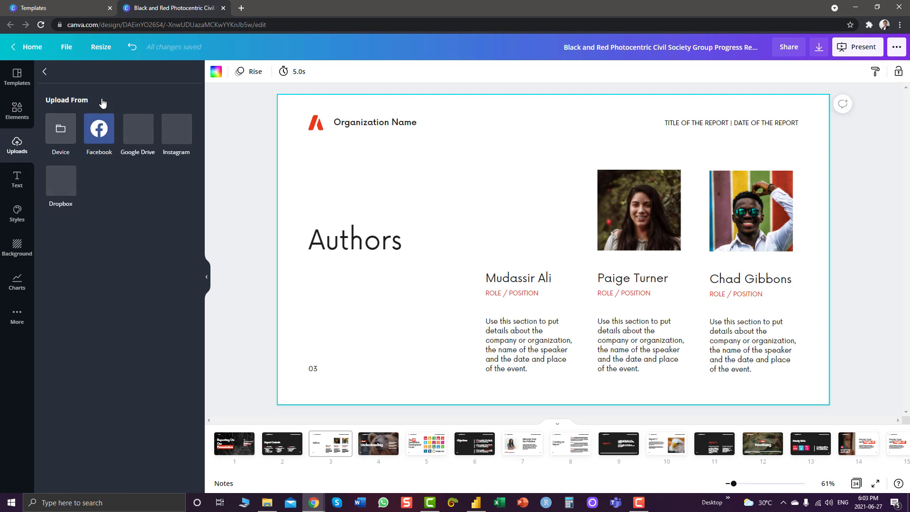
left_click(54, 135)
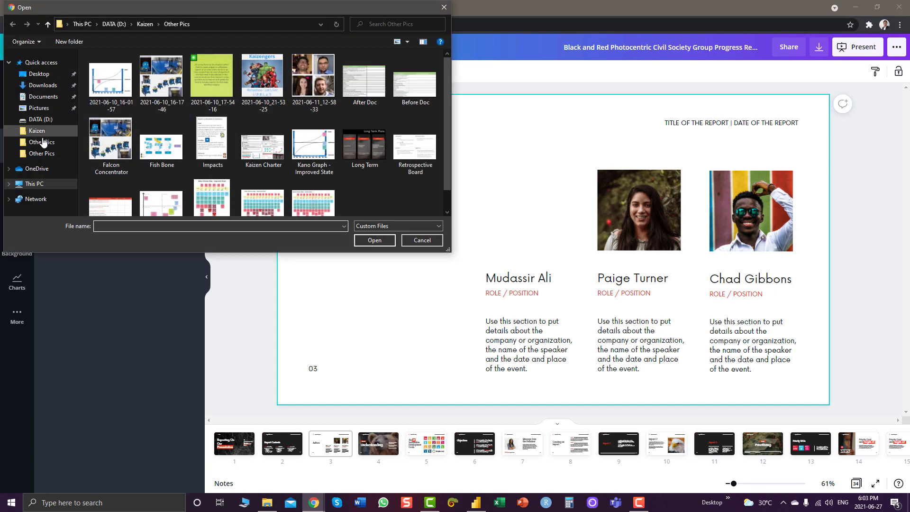
left_click(39, 74)
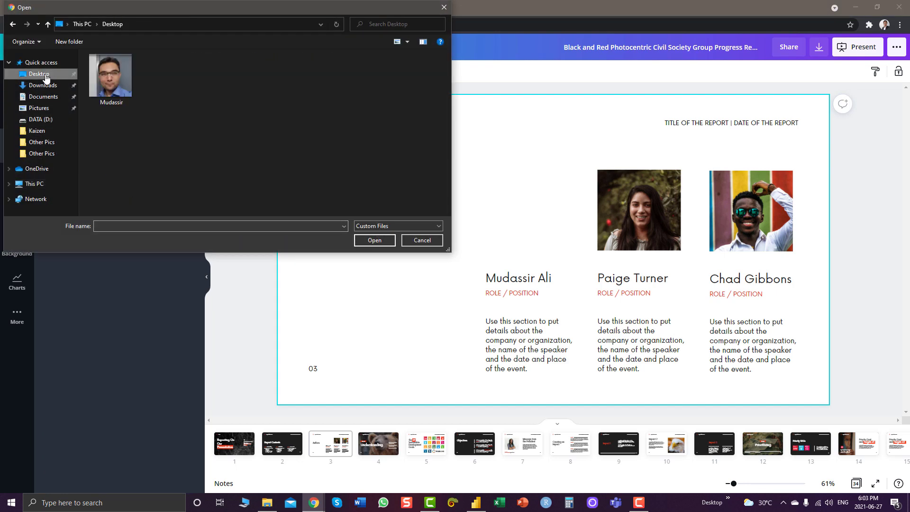
double_click(118, 75)
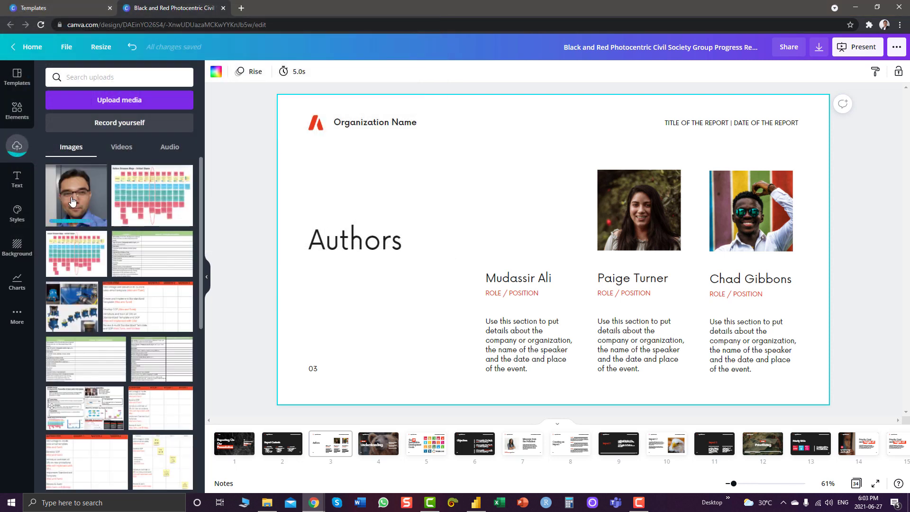
Place the headshot on the Authors slide, then crop, resize and position it above the first author's name
left_click_drag(71, 202, 484, 142)
left_click_drag(421, 46, 420, 92)
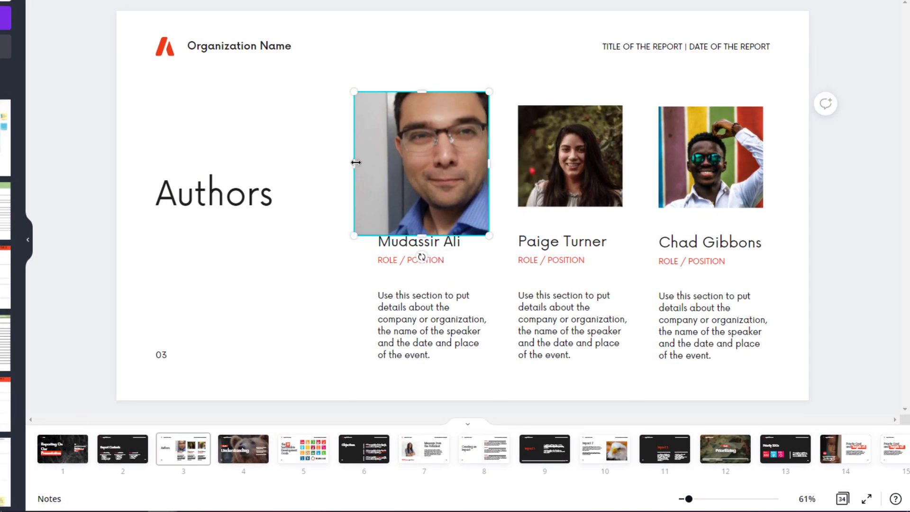
left_click_drag(355, 163, 386, 163)
left_click_drag(437, 84, 436, 76)
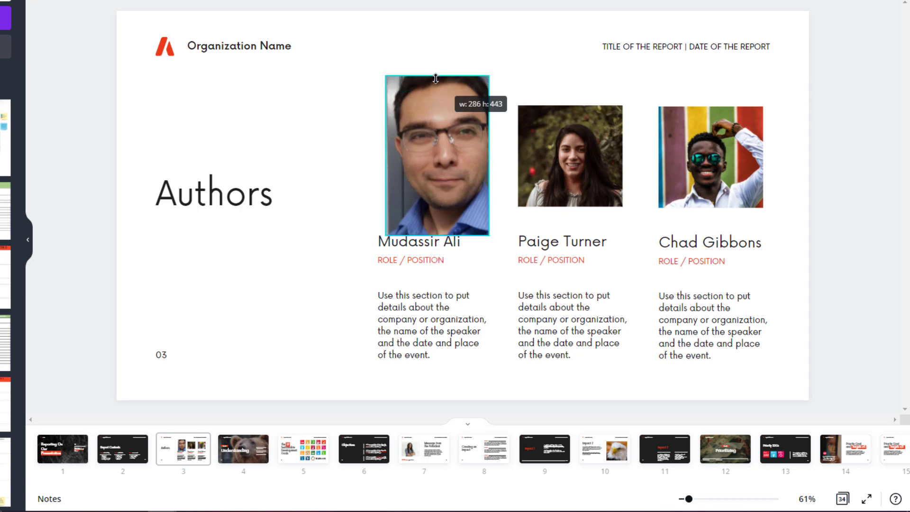
left_click_drag(490, 152, 501, 153)
left_click_drag(450, 179, 431, 171)
left_click(84, 217)
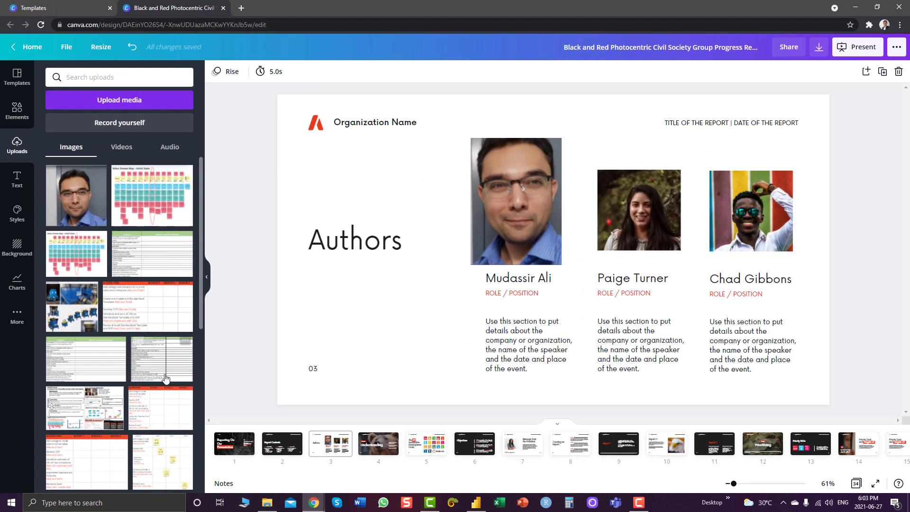
On slide 6, replace the Objectives title text with 'Cost'
left_click(15, 116)
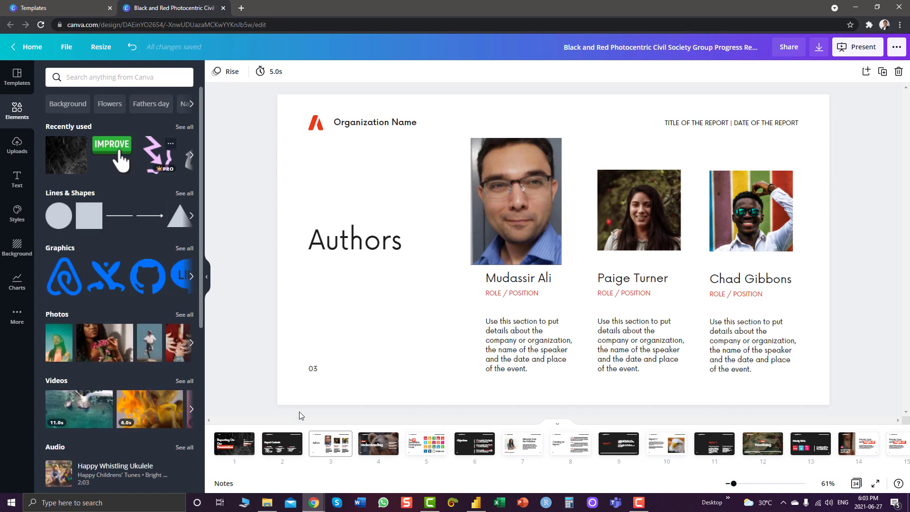
left_click(475, 451)
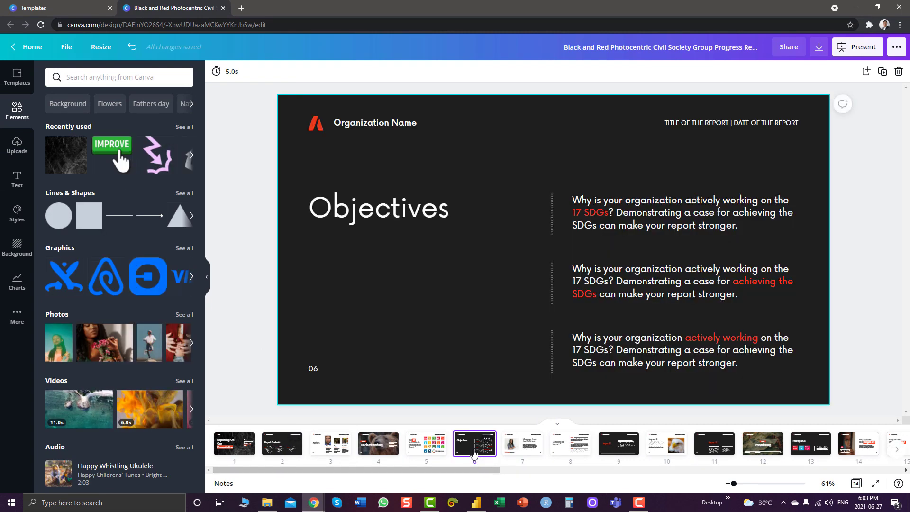
left_click(425, 216)
left_click(425, 216)
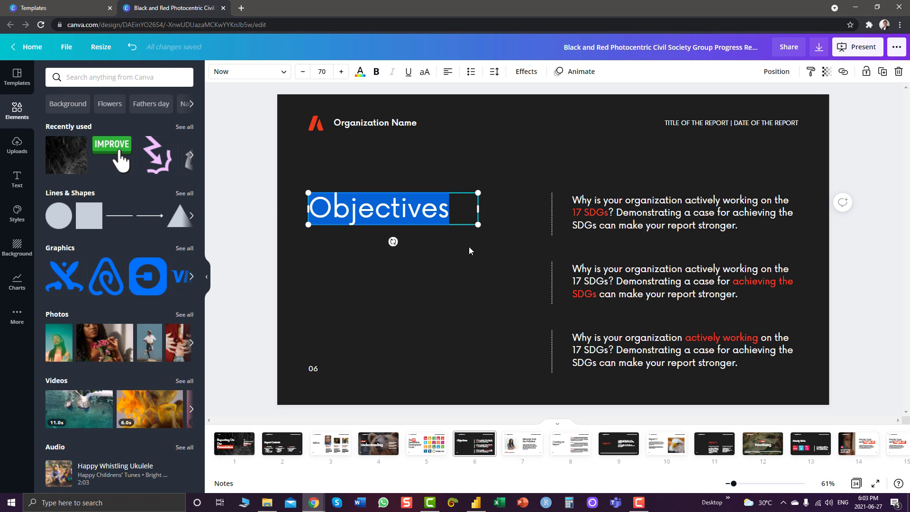
type("Cost")
left_click(466, 287)
Duplicate the Cost heading beside the middle text block and retitle the copy 'Quality'
left_click(332, 214)
left_click_drag(332, 215, 350, 295)
double_click(368, 293)
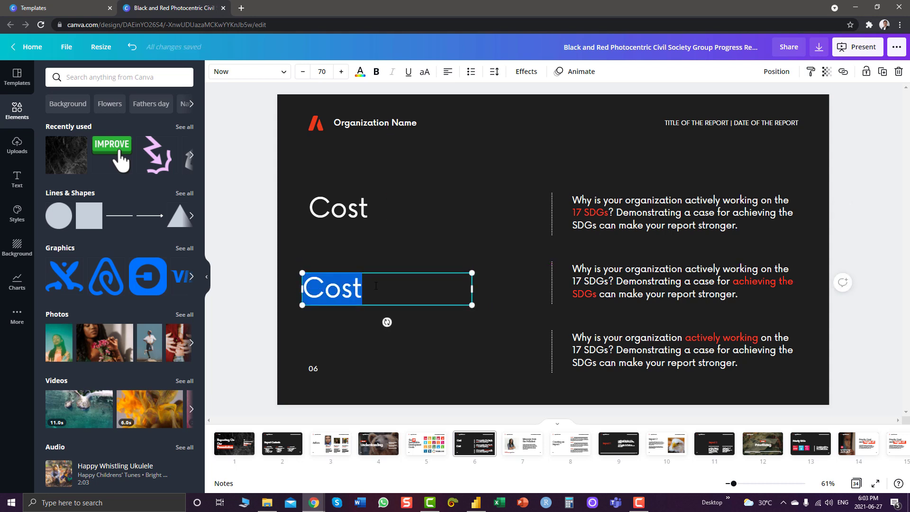
type("Quality")
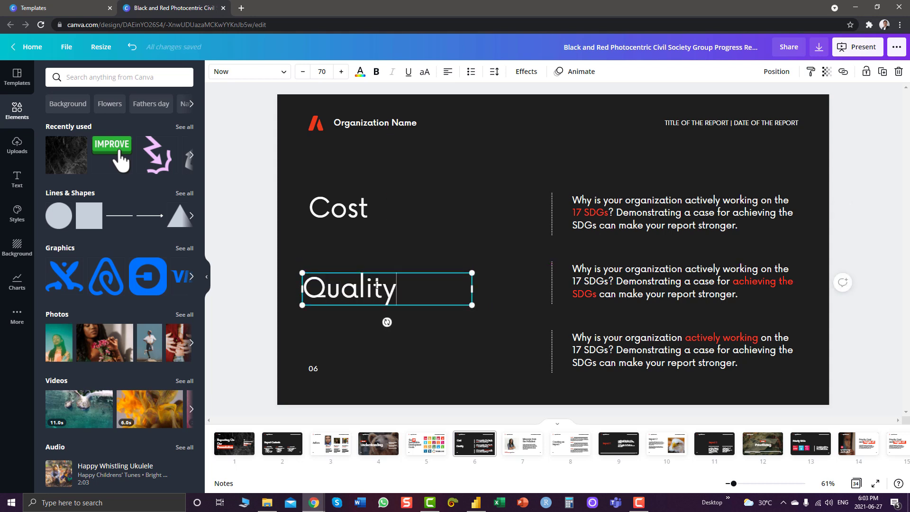
left_click(389, 379)
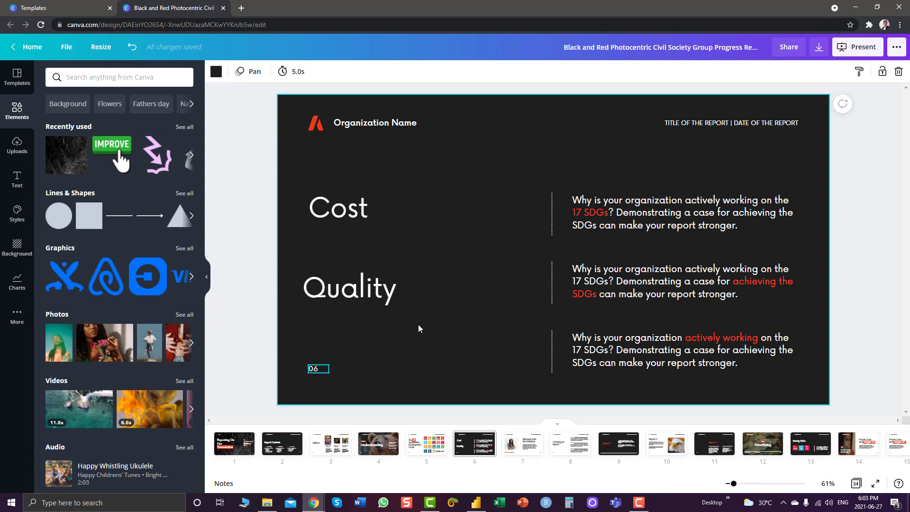
left_click(599, 291)
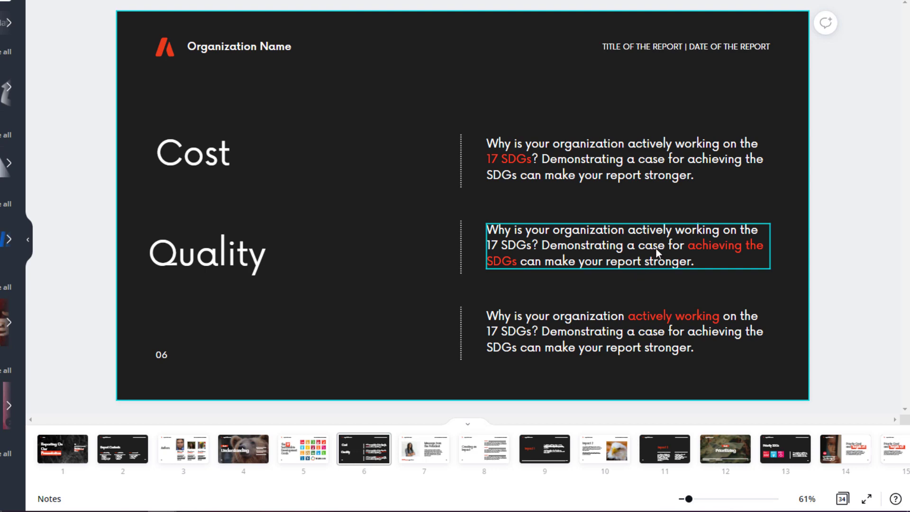
left_click(657, 248)
left_click(214, 138)
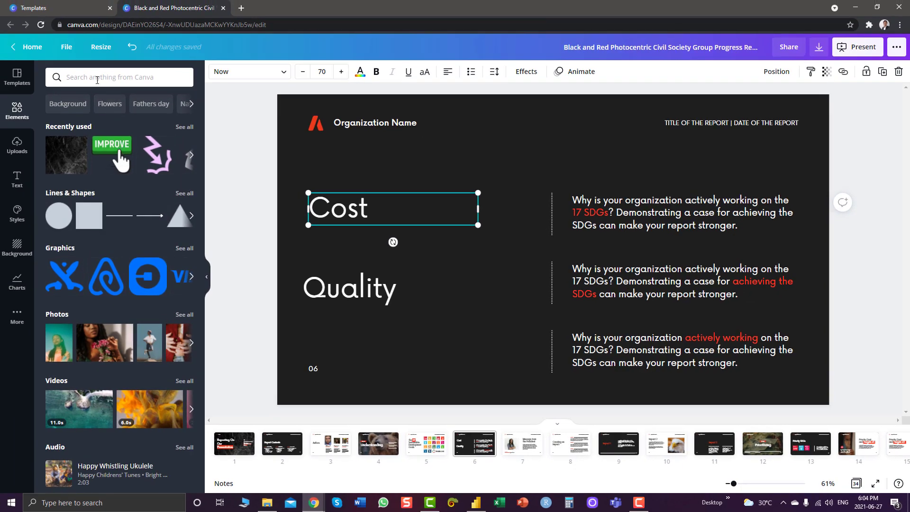
Search Elements for 'Dollars', add the white dollar graphic and make it light grey
left_click(98, 78)
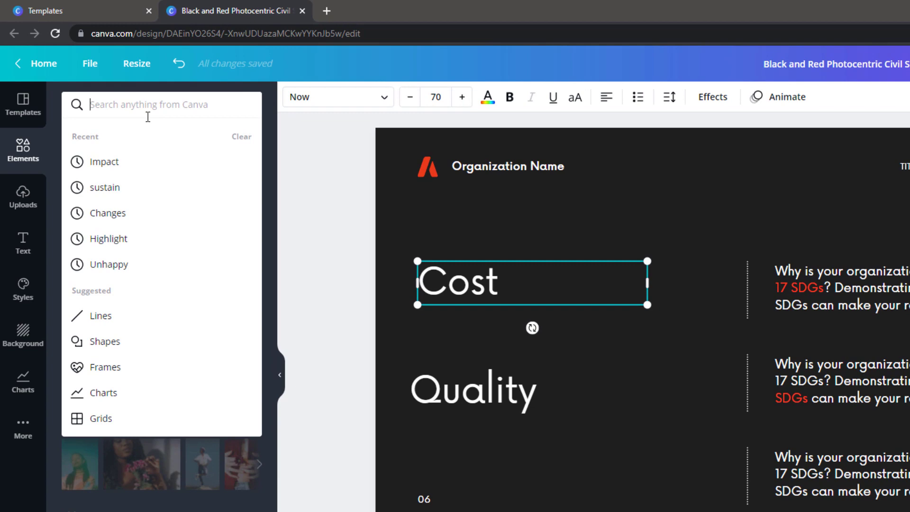
type("Dollars")
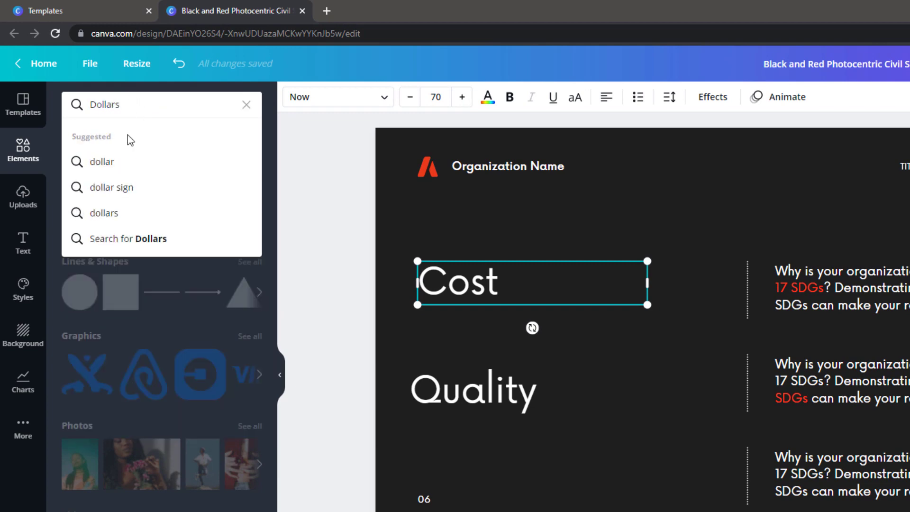
left_click(106, 163)
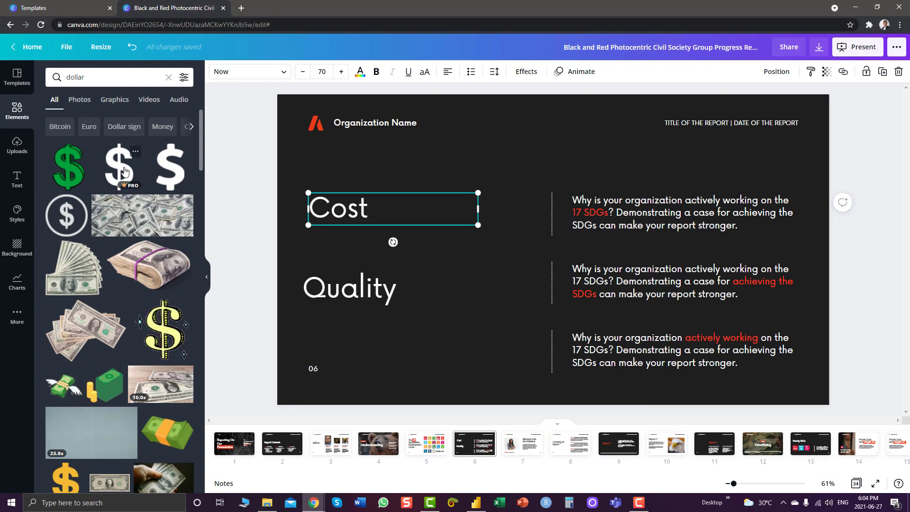
left_click_drag(124, 171, 582, 213)
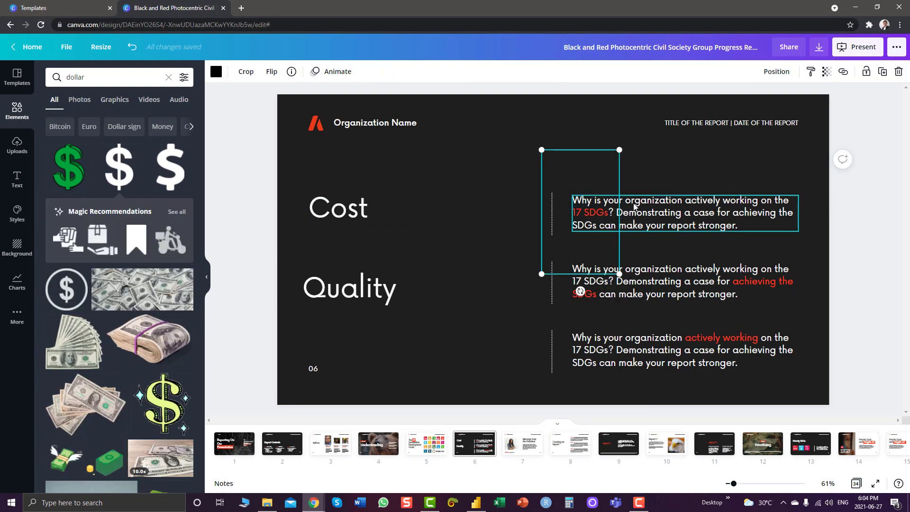
left_click(216, 72)
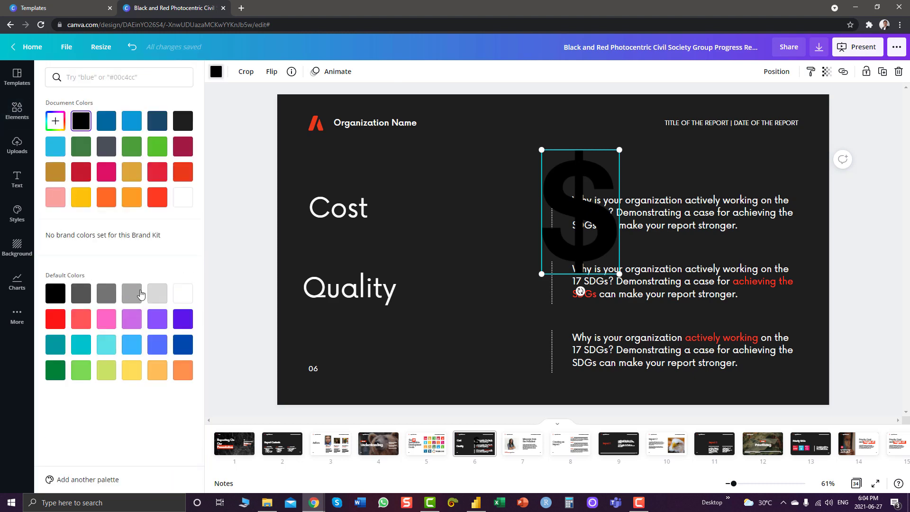
left_click(157, 294)
Narrow the top text block, shrink the dollar sign and set the two side by side
left_click(789, 228)
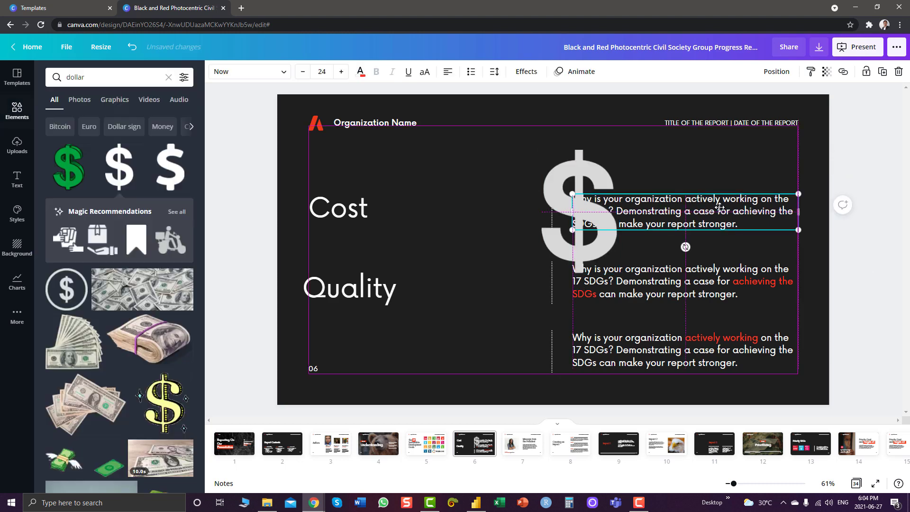
left_click_drag(573, 218, 596, 222)
left_click(584, 233)
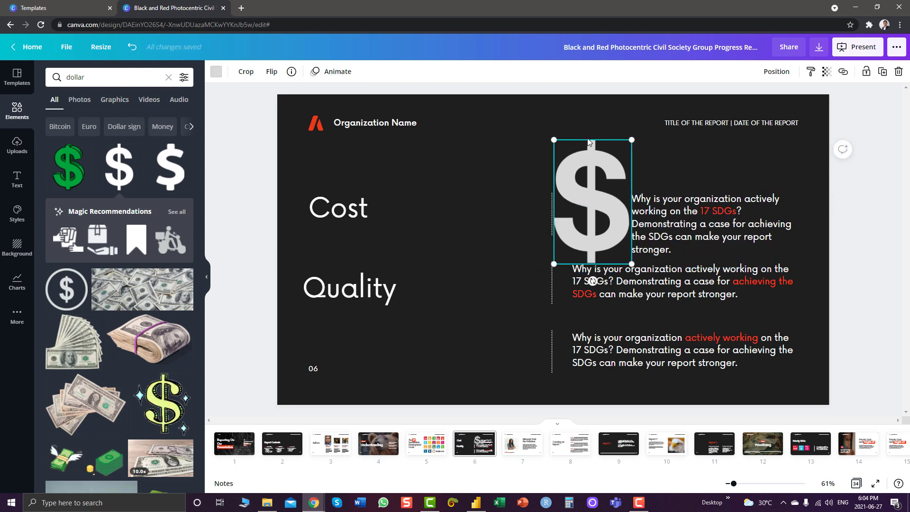
left_click_drag(569, 154, 574, 207)
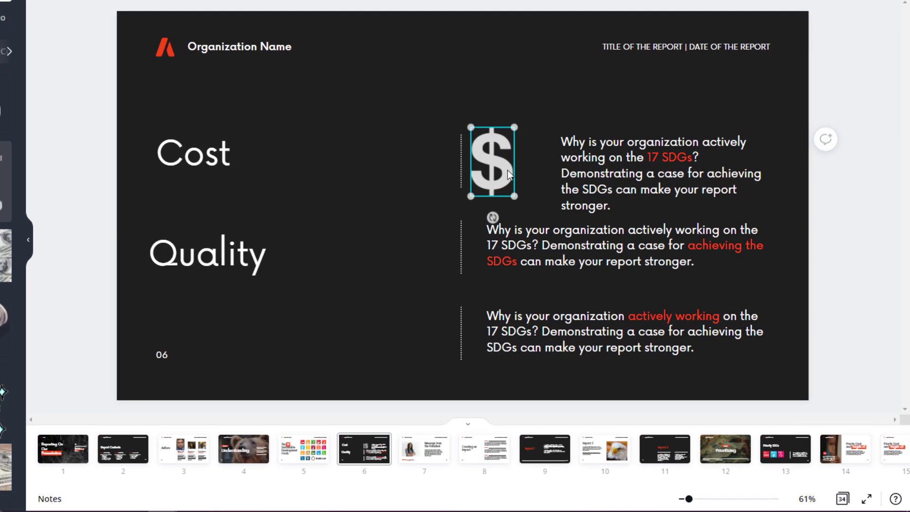
mouse_move(634, 176)
left_mouse_down()
mouse_move(617, 163)
mouse_move(603, 172)
mouse_move(641, 172)
left_mouse_up()
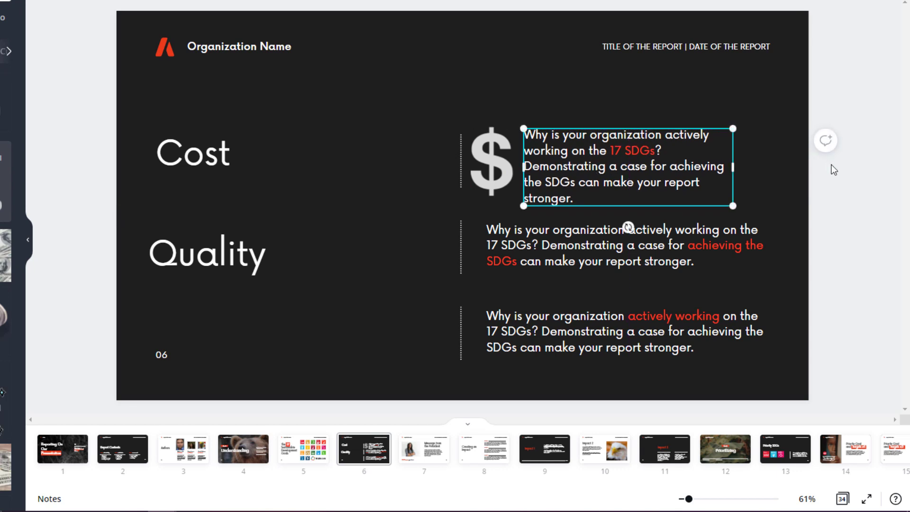
Select slide 6's background and show its colour panel, ready to search colours
left_click(832, 183)
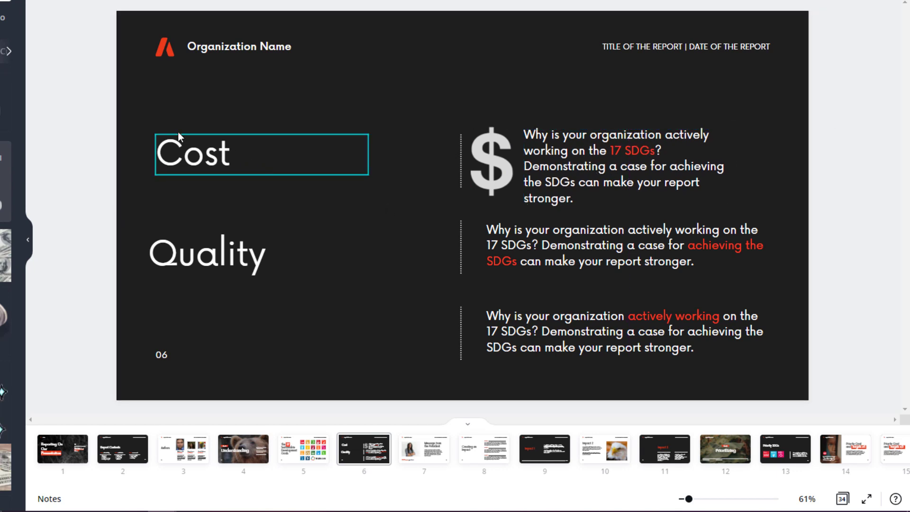
left_click(191, 122)
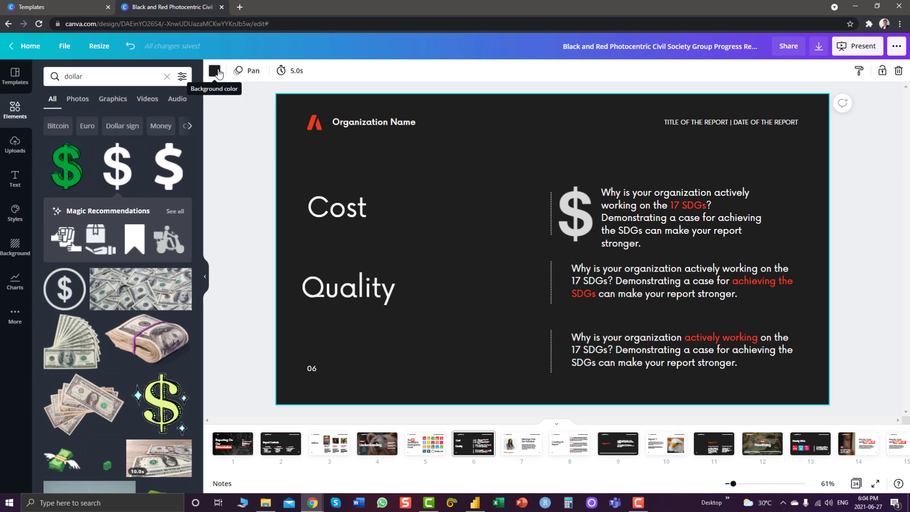
left_click(106, 17)
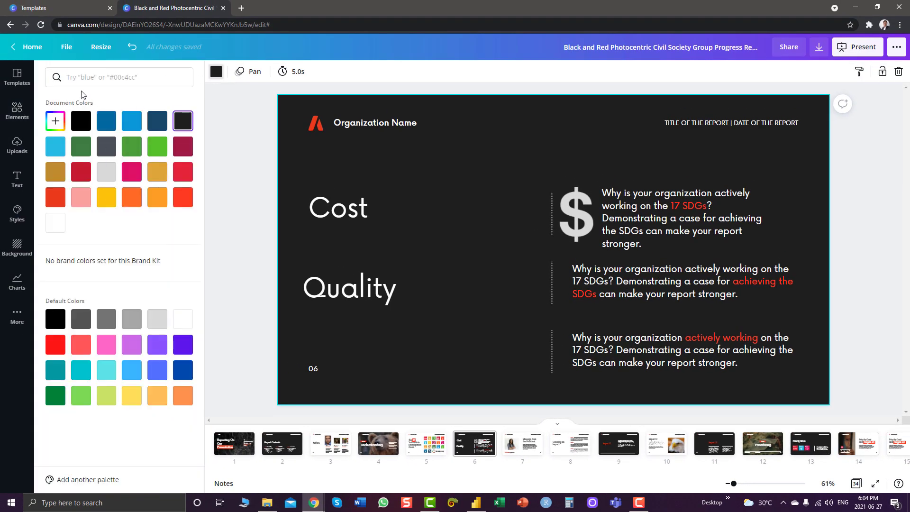
left_click(97, 82)
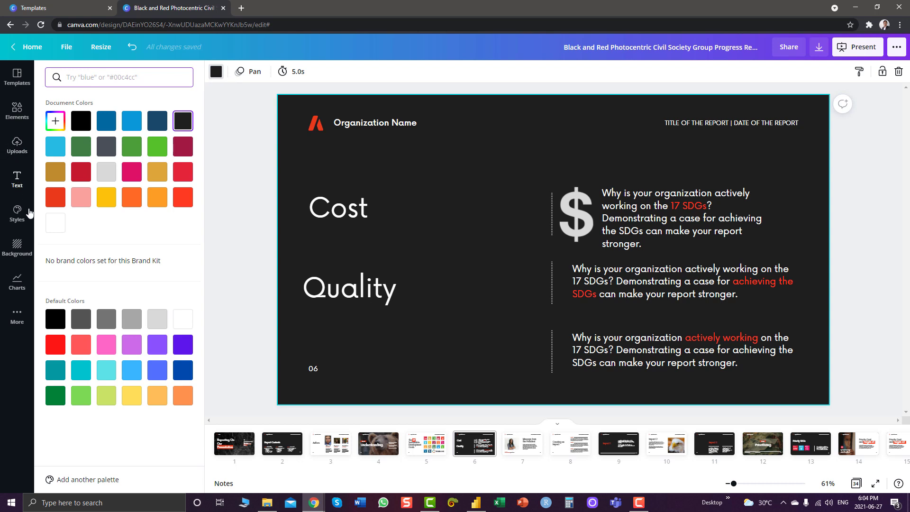
Add a Progress ring chart from Charts, moved left and shrunk between the headings and text
left_click(17, 290)
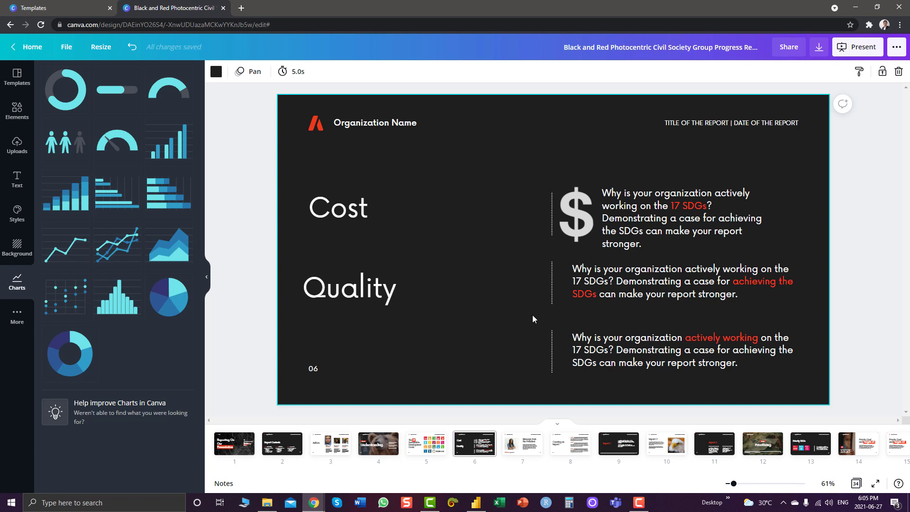
left_click(48, 87)
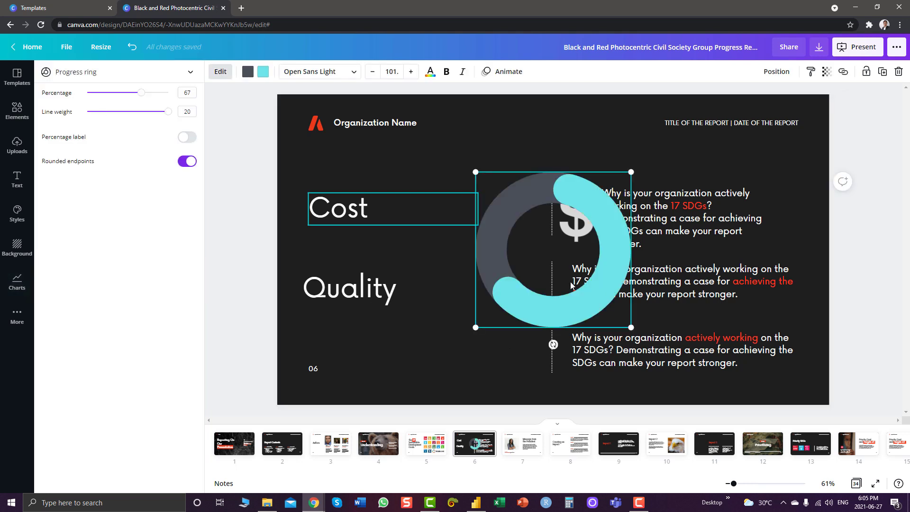
left_click_drag(546, 264, 470, 236)
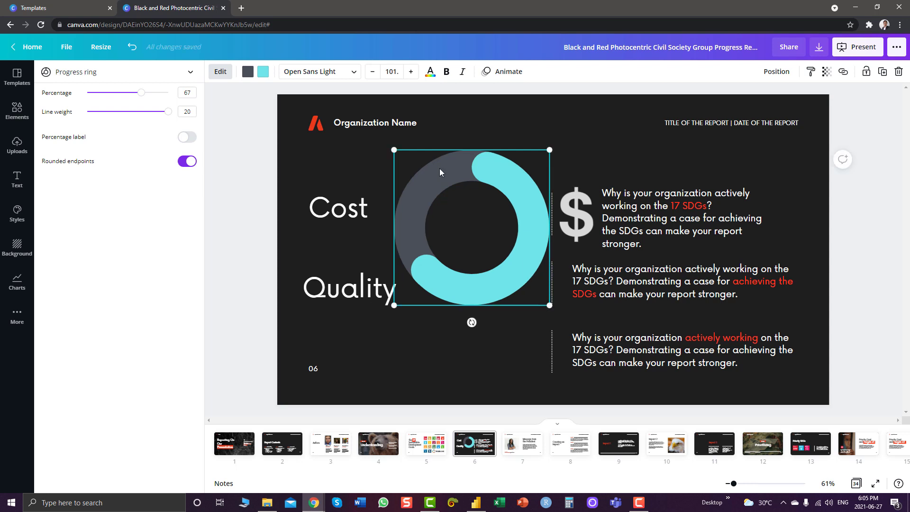
left_click_drag(446, 288, 421, 293)
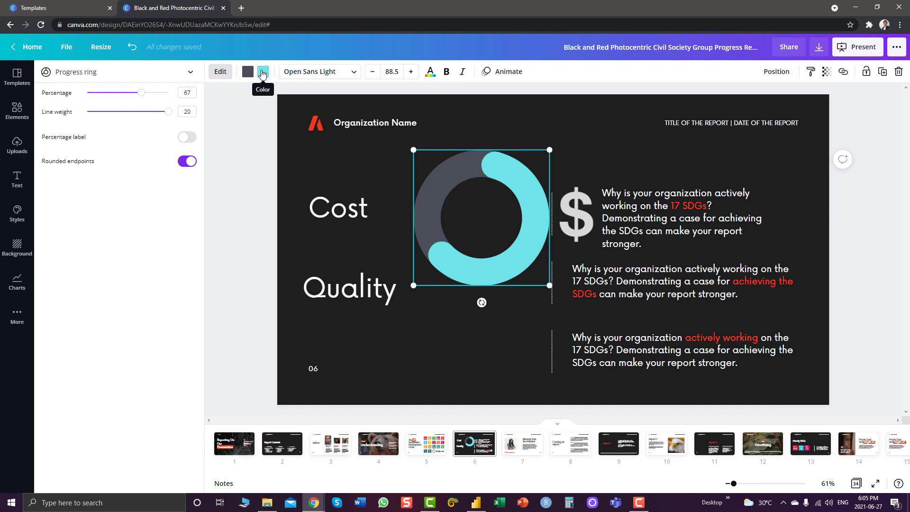
Recolour the progress ring's arc red-orange
left_click(263, 72)
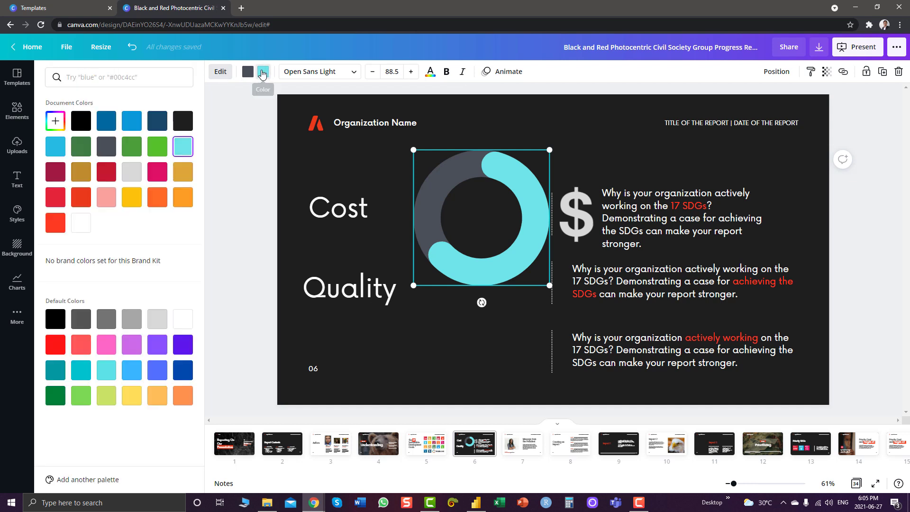
left_click(88, 203)
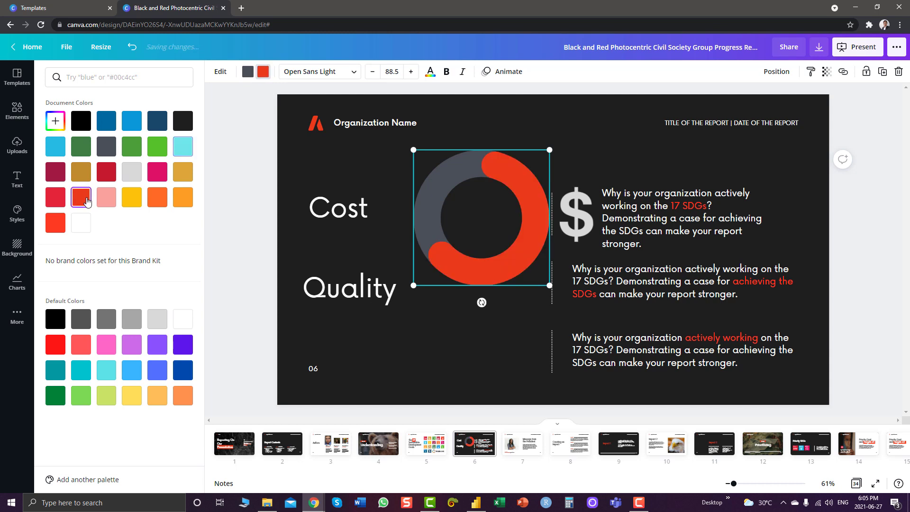
left_click(251, 204)
Set the ring to 40% with a thinner line and a percentage label, and move it lower
left_click(448, 164)
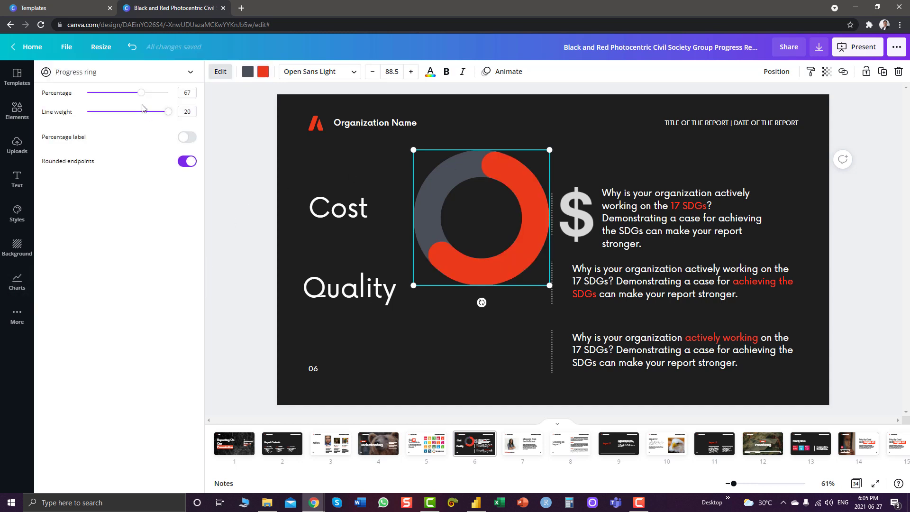
left_click_drag(147, 95, 119, 92)
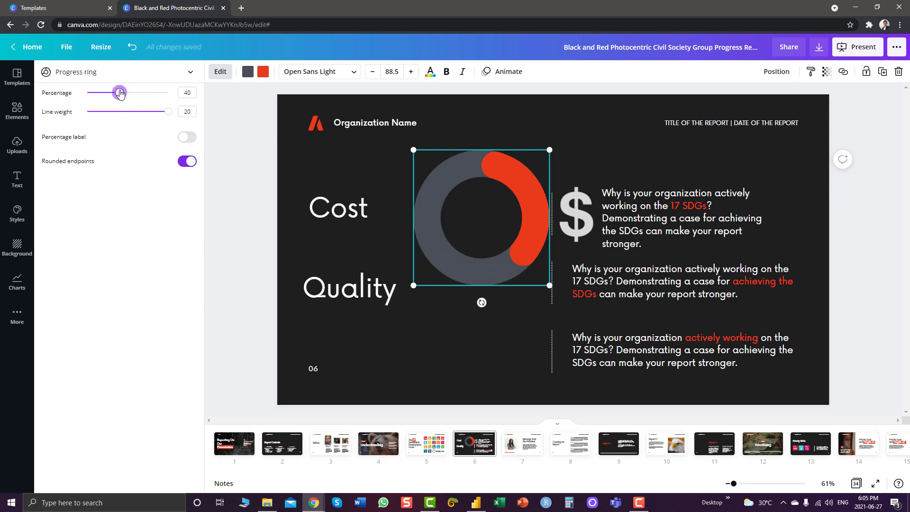
left_click_drag(168, 113, 126, 117)
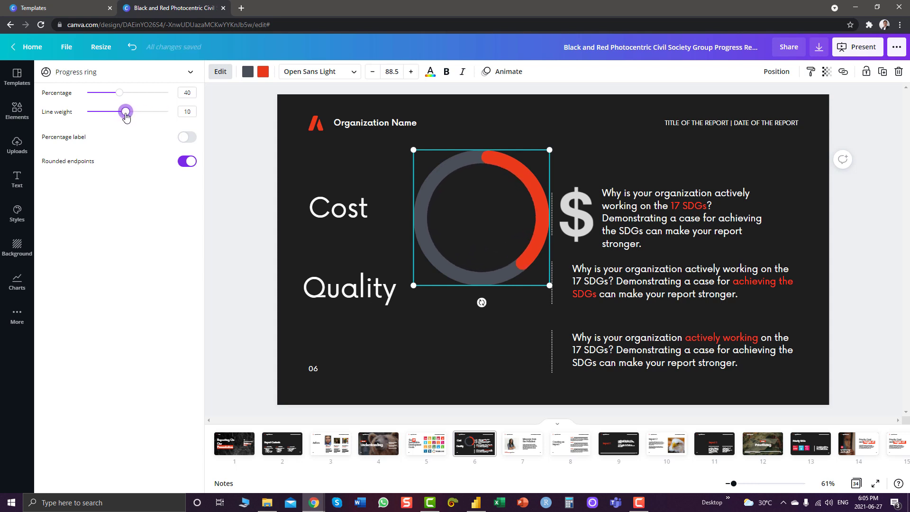
left_click(194, 141)
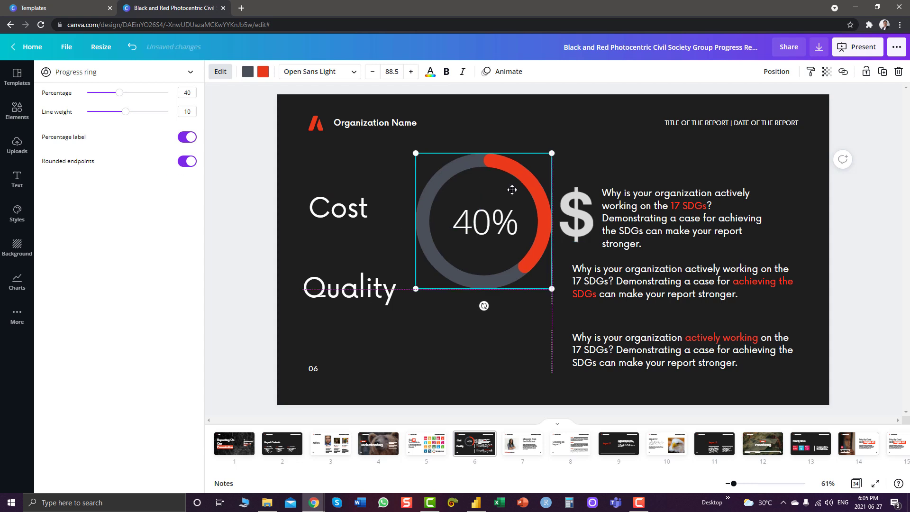
mouse_move(511, 182)
left_mouse_down()
mouse_move(505, 254)
mouse_move(499, 194)
left_mouse_up()
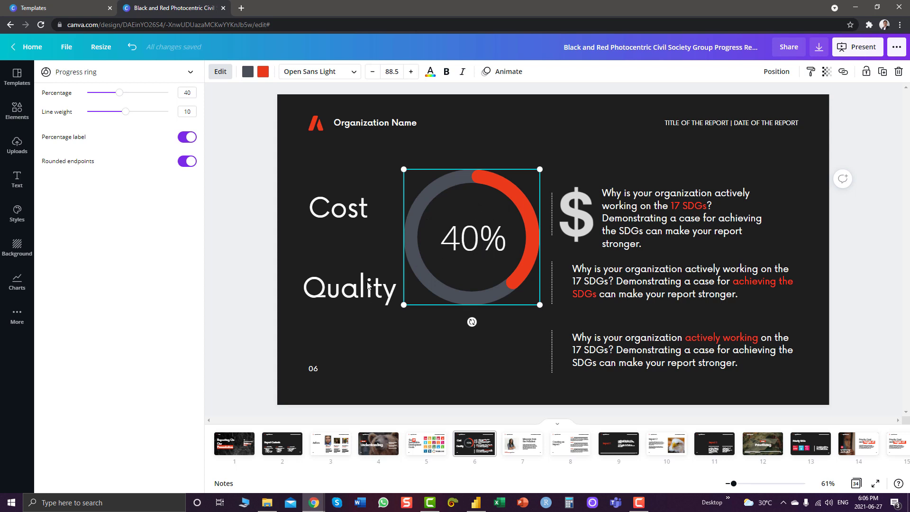
key("Escape")
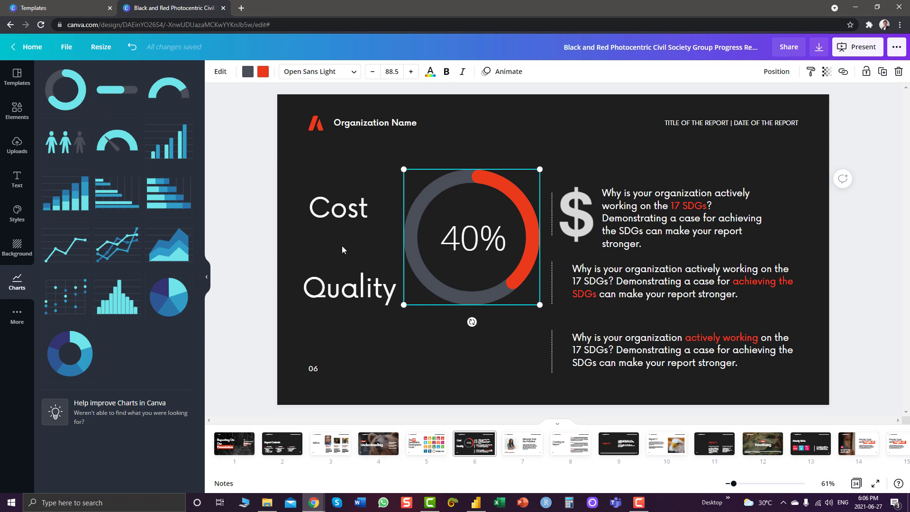
Deselect the chart and return to slide 1, 'Reporting On Our Presentation'
left_click(246, 182)
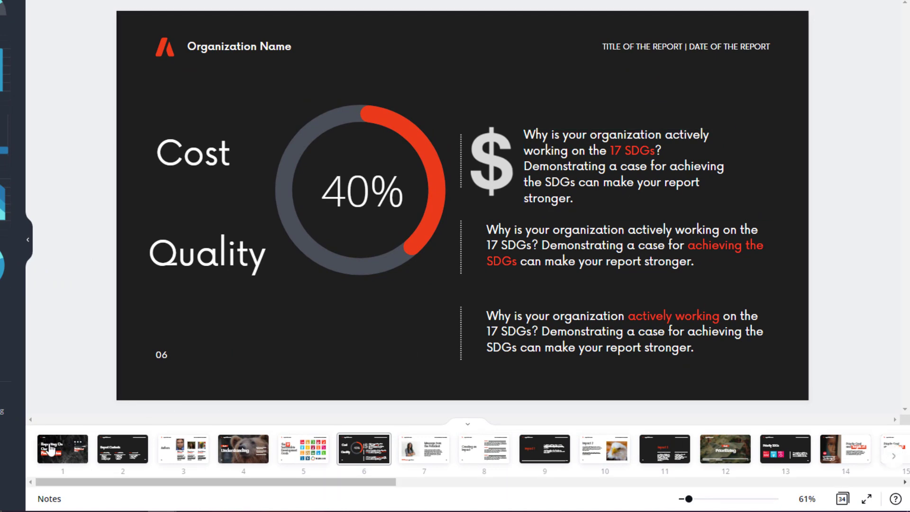
left_click(50, 448)
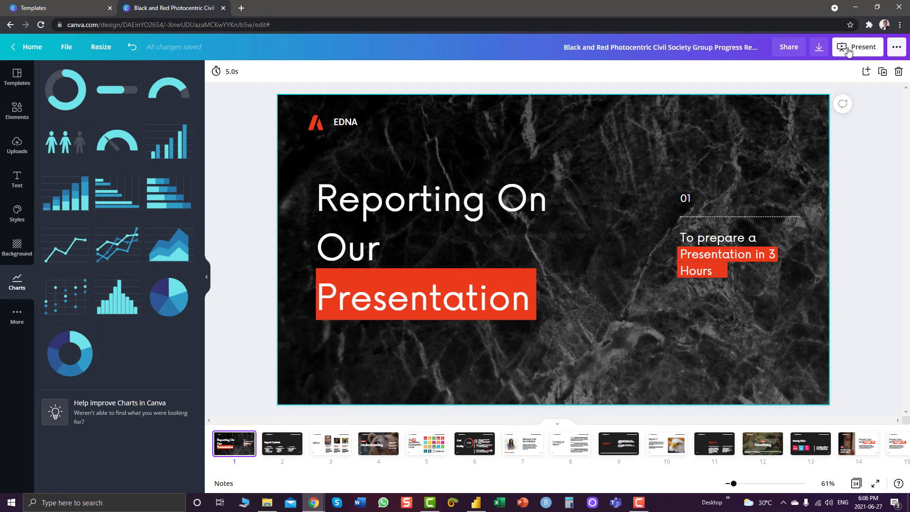
Run the deck as a Standard full-screen presentation, then exit back to the editor
left_click(849, 53)
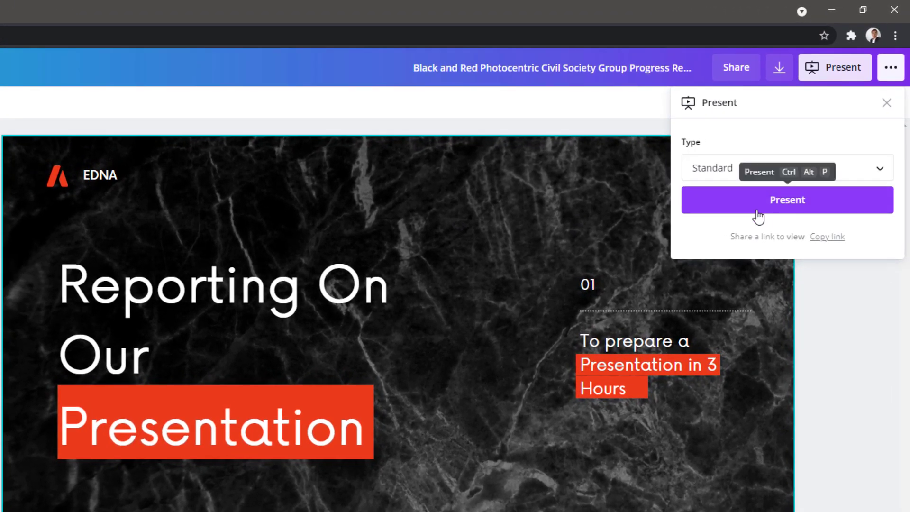
left_click(793, 157)
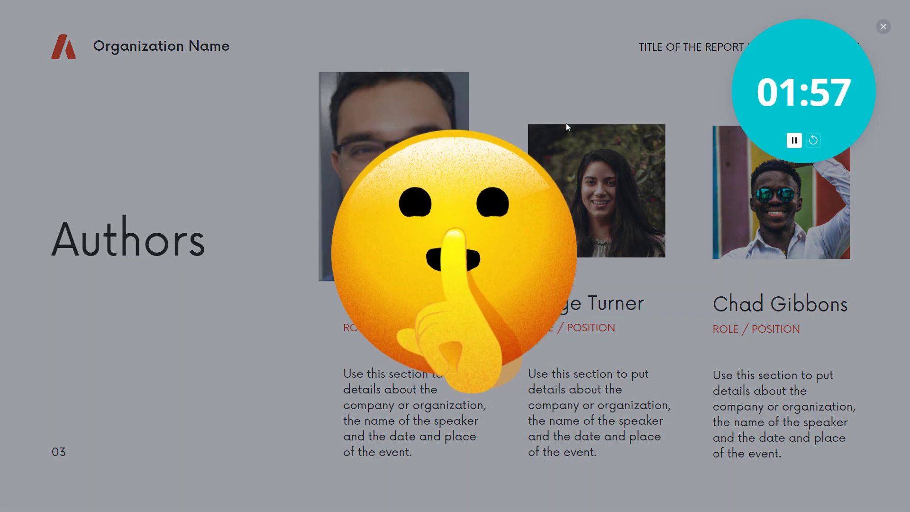
key("Escape")
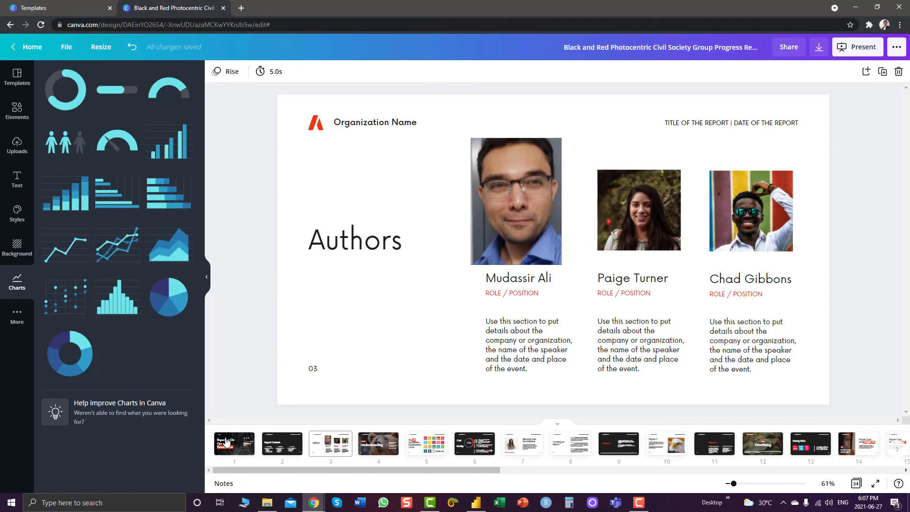
Download Page 1, the title slide, as a 1920 × 1080 PNG file
left_click(227, 443)
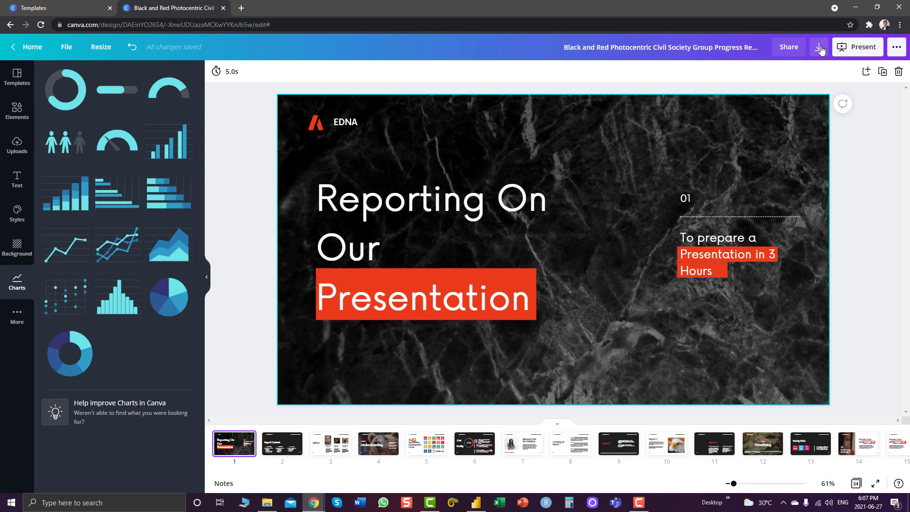
left_click(820, 48)
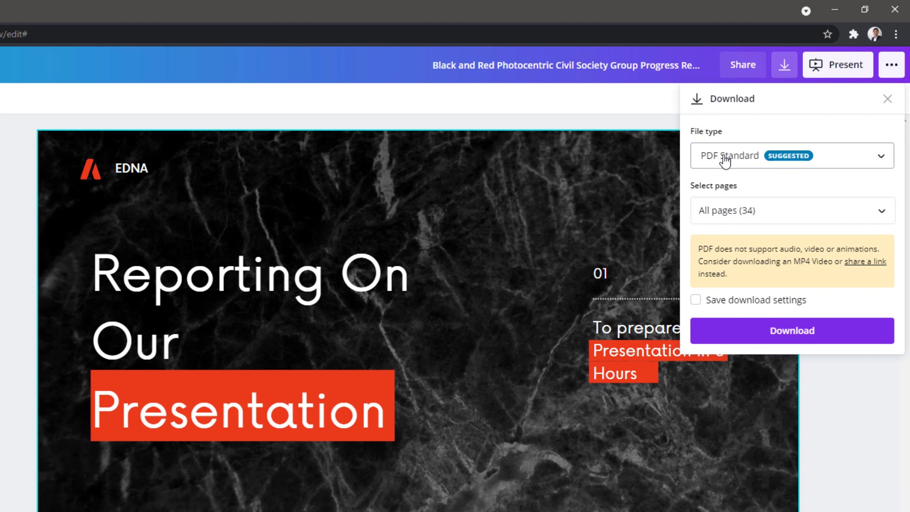
left_click(818, 158)
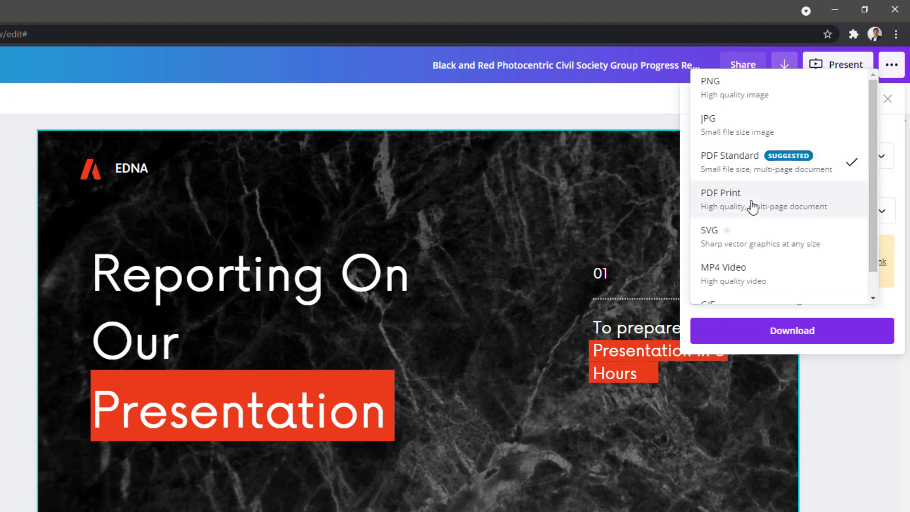
left_click(745, 89)
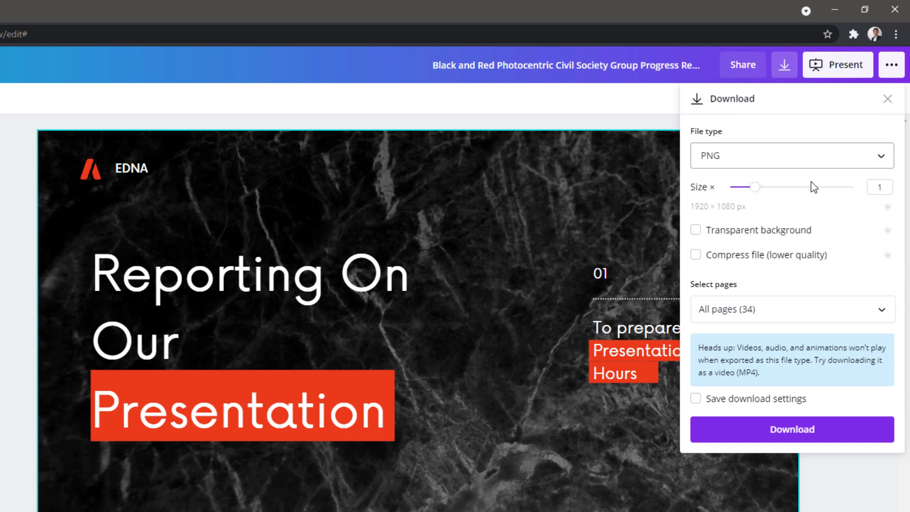
left_click(889, 314)
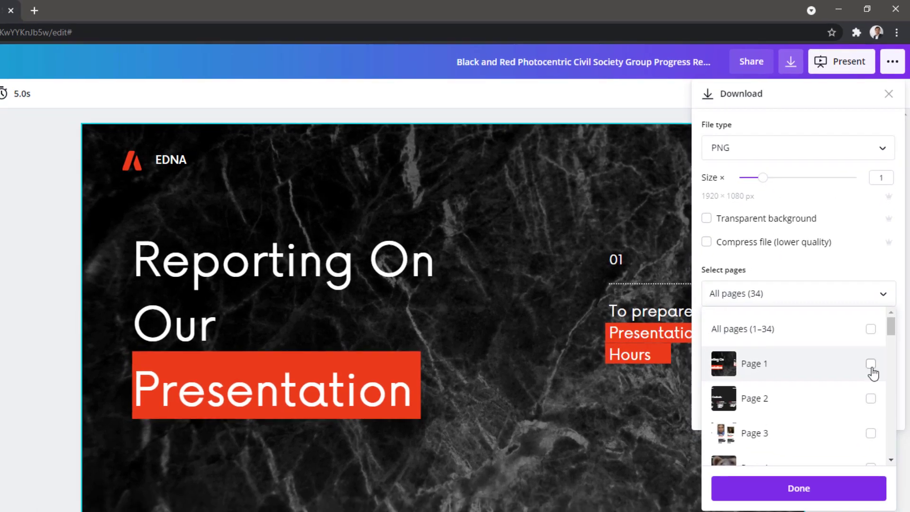
left_click(869, 382)
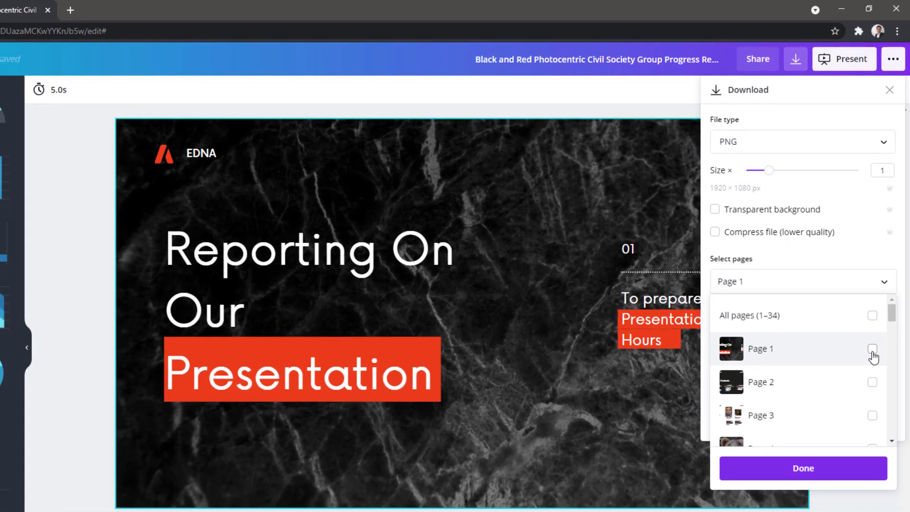
left_click(900, 391)
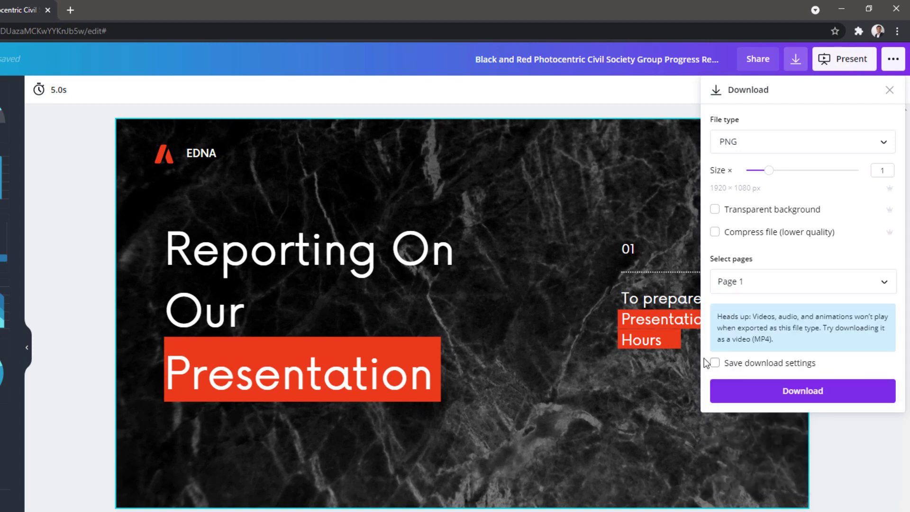
left_click(791, 391)
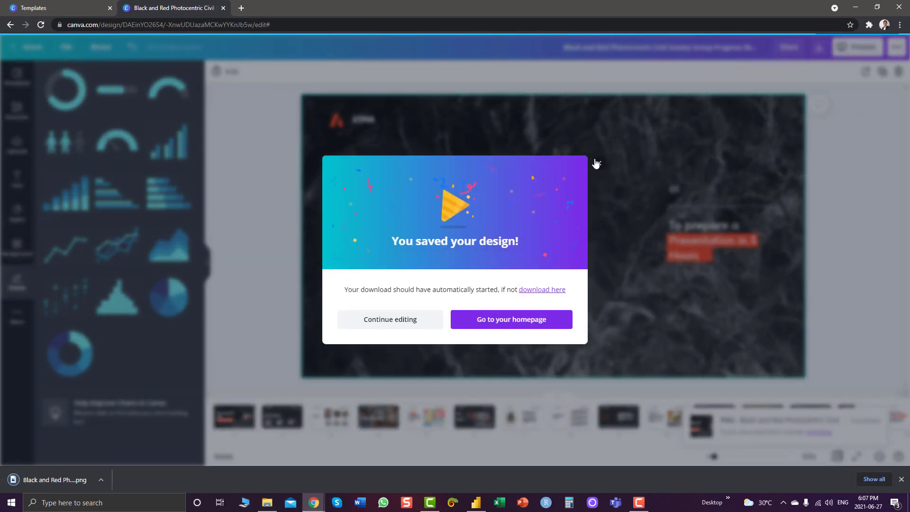
left_click(599, 165)
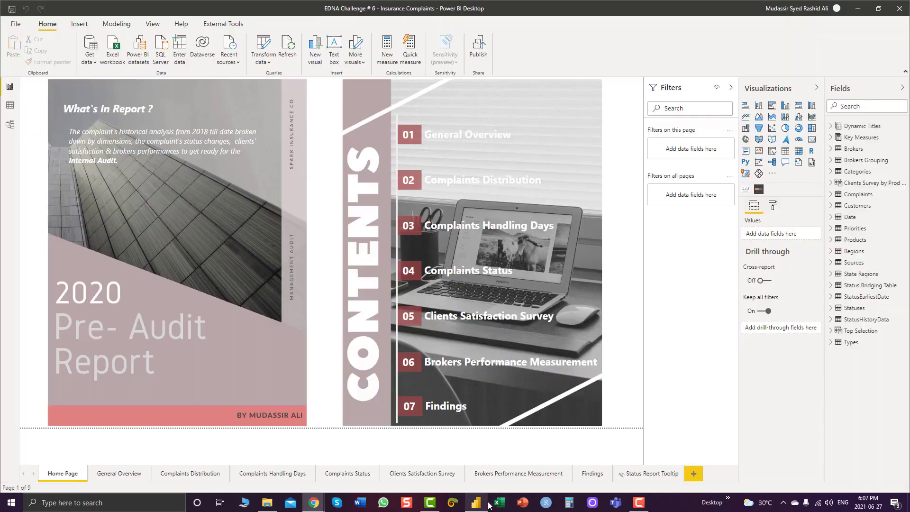
In Power BI Desktop, widen the Home Page cover image toward the Contents image
left_click(476, 502)
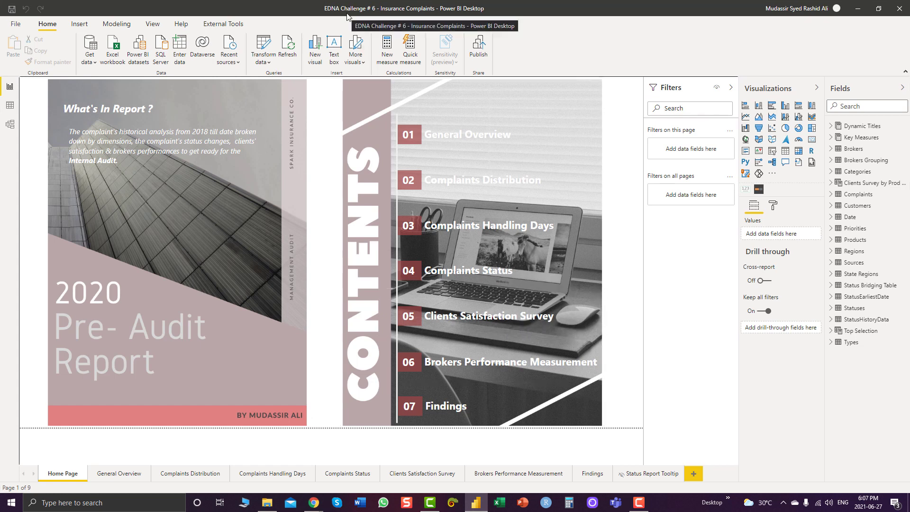
left_click(241, 84)
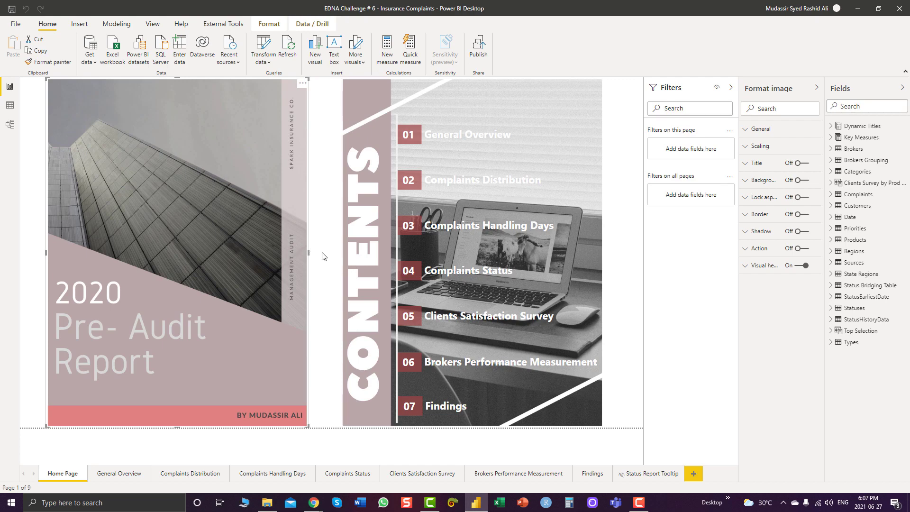
left_click_drag(308, 253, 315, 295)
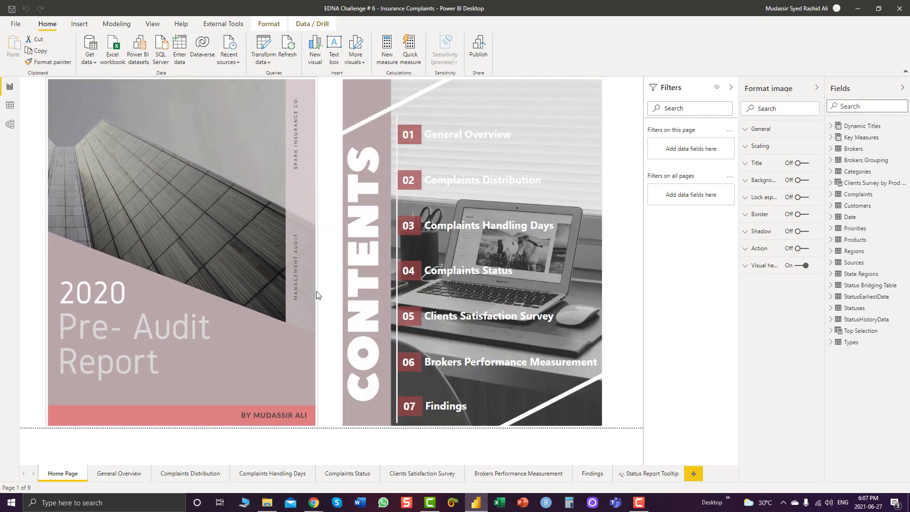
Add a new blank Page 1 and insert the exported title slide PNG onto it
left_click(694, 474)
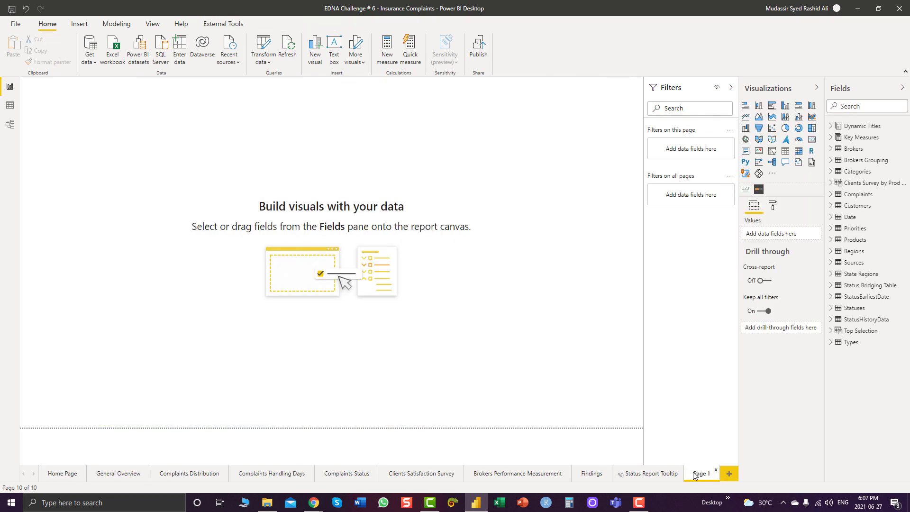
left_click(80, 24)
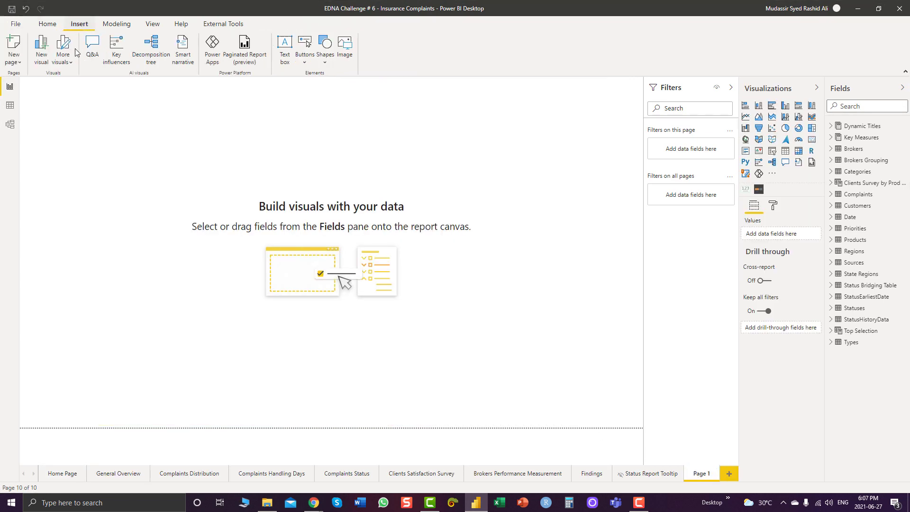
left_click(352, 55)
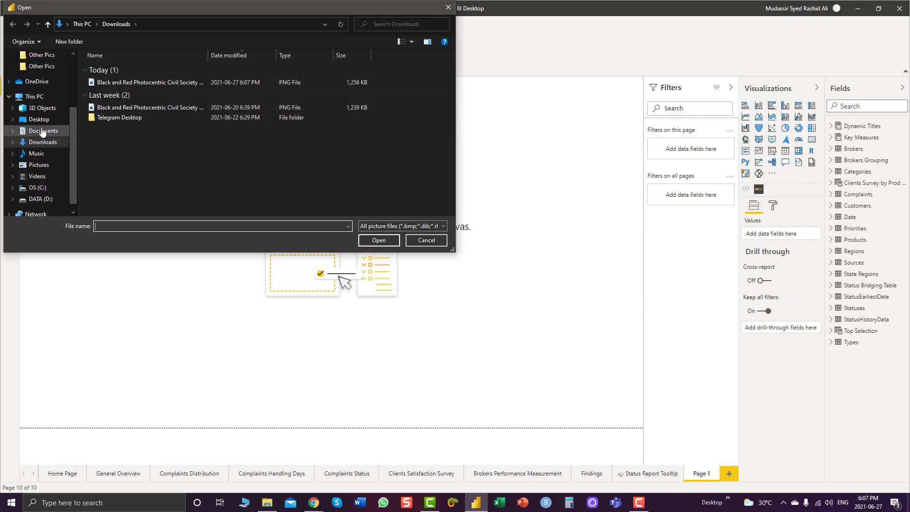
double_click(152, 82)
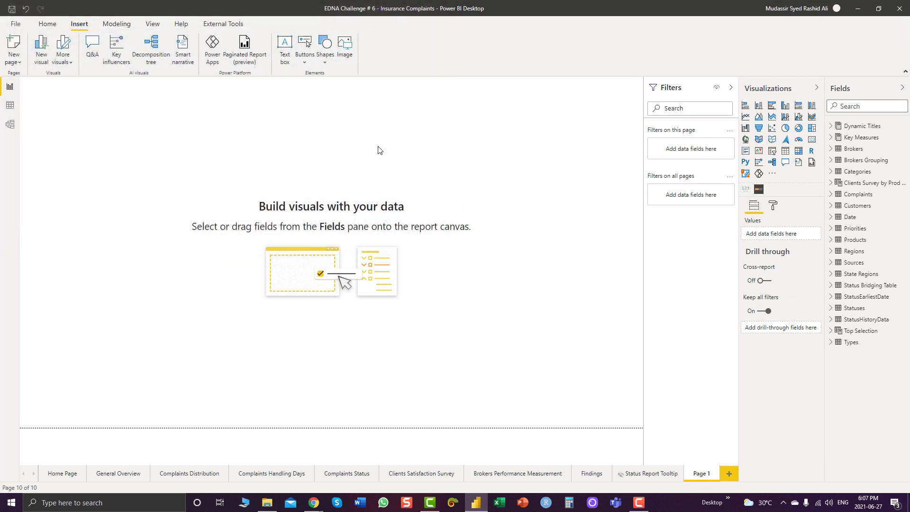
Stretch the inserted image to fill the canvas, then delete it from the page
left_click_drag(92, 213, 83, 429)
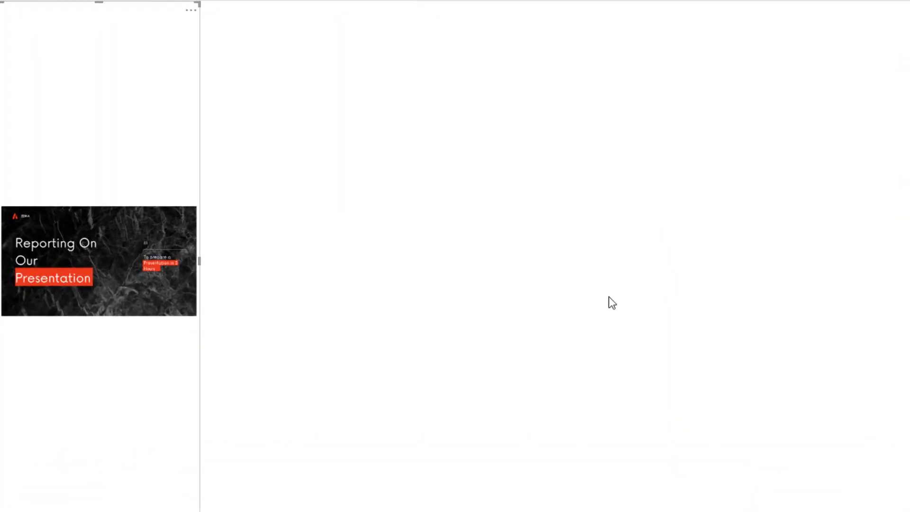
left_click_drag(613, 303, 617, 303)
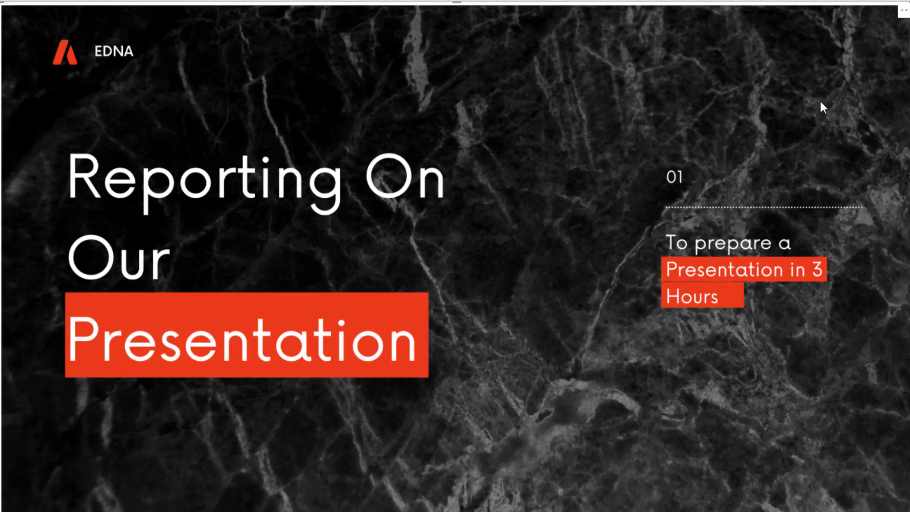
key("Delete")
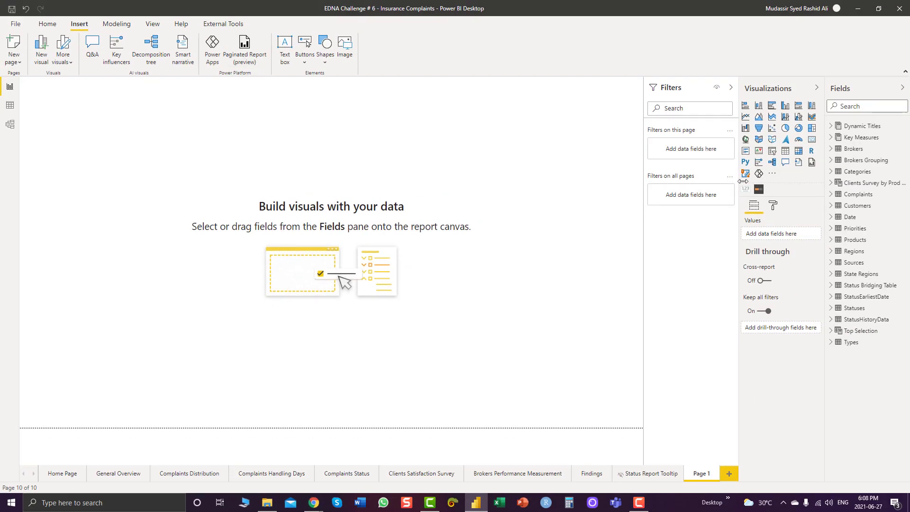
Use the exported title slide PNG as Page 1's background at 0% transparency with Fit
left_click(773, 205)
left_click(772, 279)
left_click(775, 363)
double_click(194, 83)
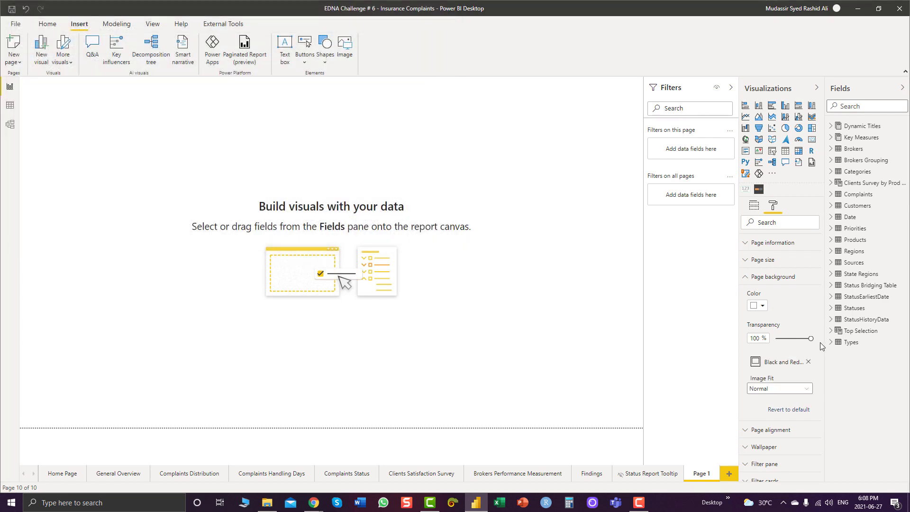
left_click_drag(814, 342, 722, 351)
left_click(778, 388)
left_click(767, 416)
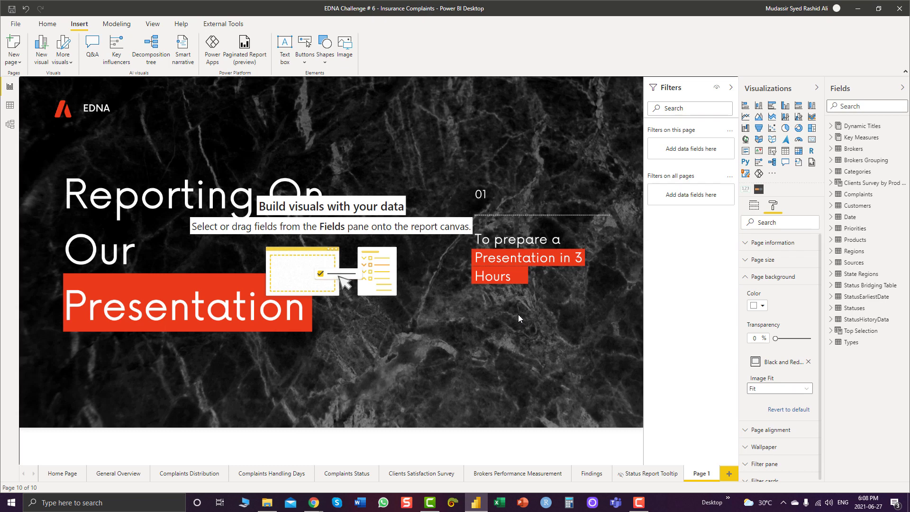